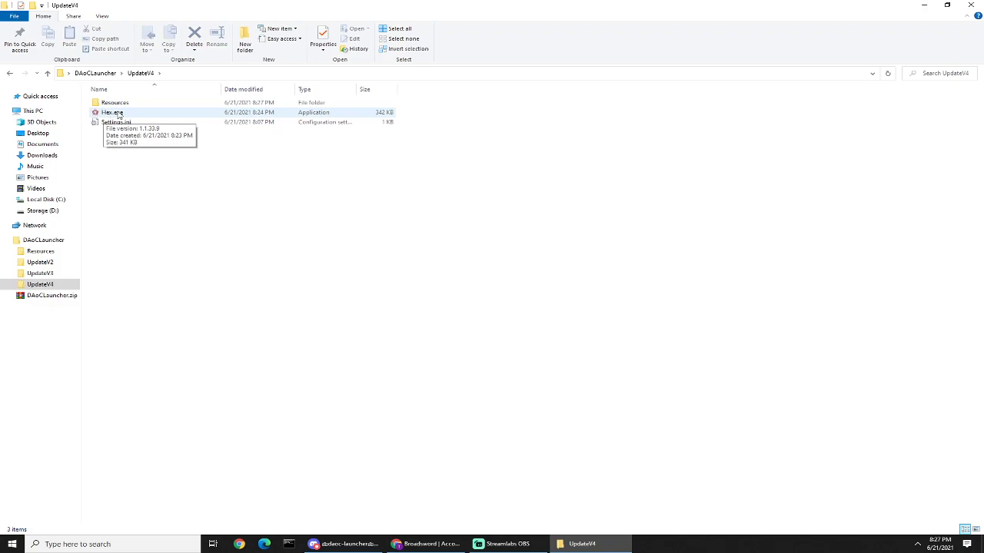
Step: Launch Hex.exe from the UpdateV4 folder and dismiss its welcome message
{"action": "double_click", "coordinate": [119, 113]}
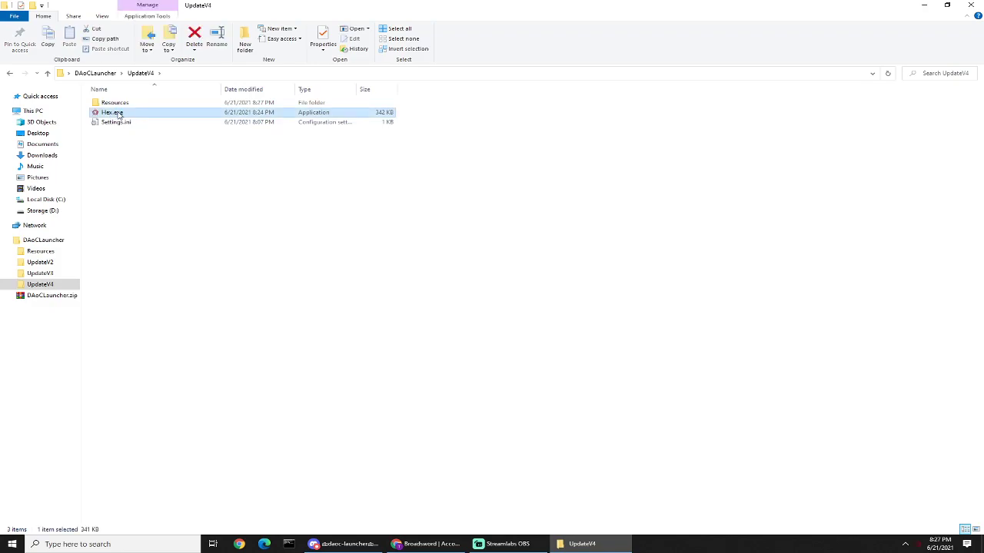
{"action": "left_click", "coordinate": [528, 299]}
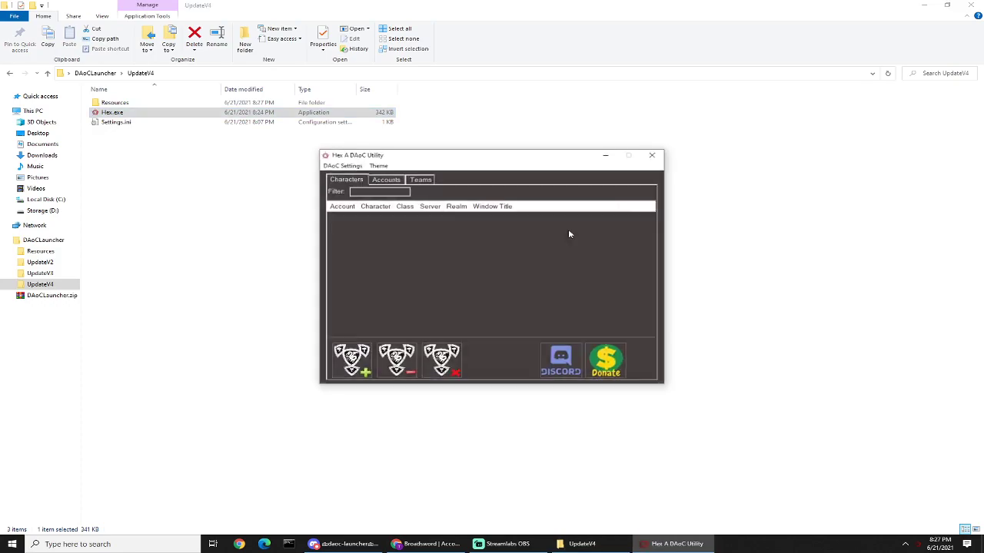
{"action": "mouse_move", "coordinate": [474, 156]}
{"action": "left_mouse_down"}
{"action": "mouse_move", "coordinate": [463, 129]}
{"action": "mouse_move", "coordinate": [490, 146]}
{"action": "left_mouse_up"}
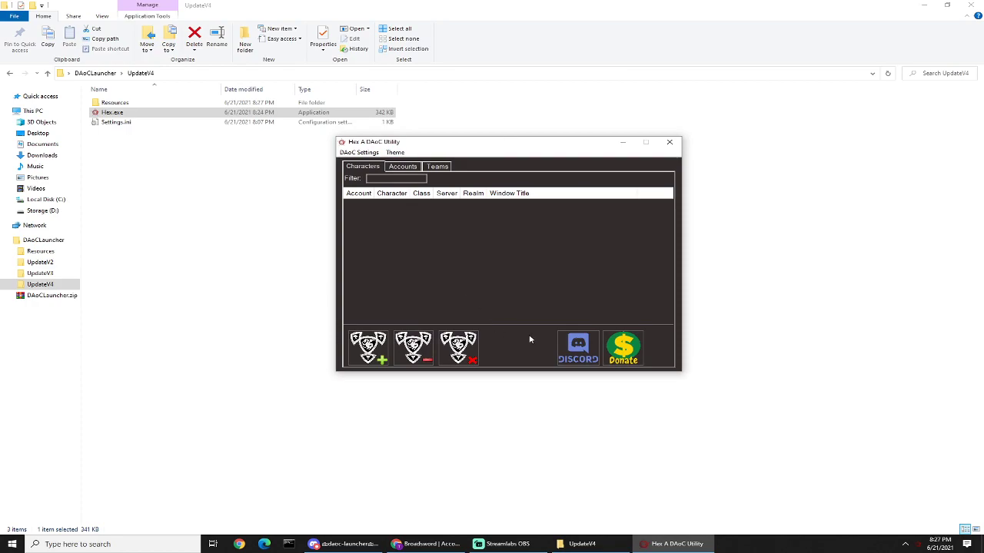
Step: Switch the utility to the Light Theme and dismiss the welcome message after it restarts
{"action": "left_click", "coordinate": [395, 152]}
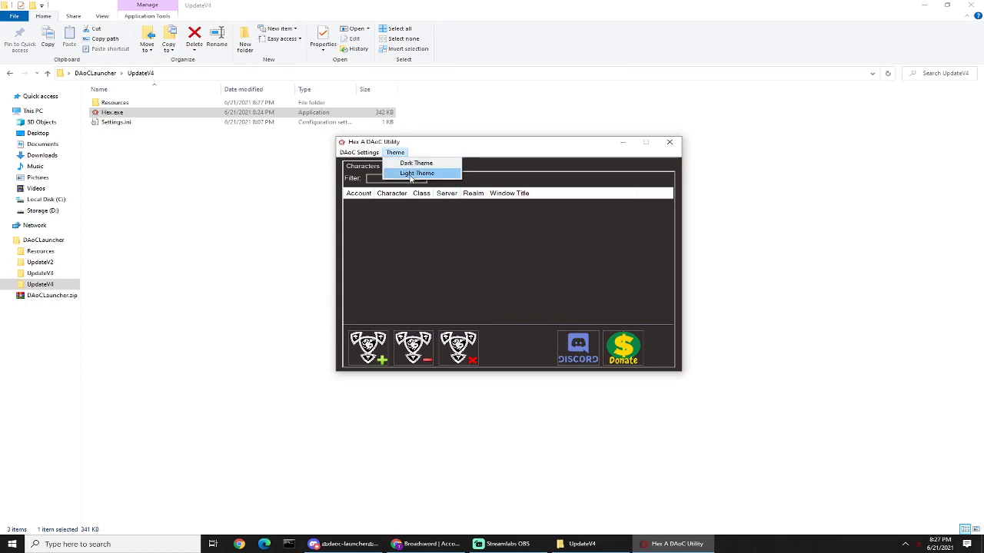
{"action": "left_click", "coordinate": [412, 172]}
{"action": "left_click", "coordinate": [520, 297]}
{"action": "left_click_drag", "start_coordinate": [475, 157], "coordinate": [489, 153]}
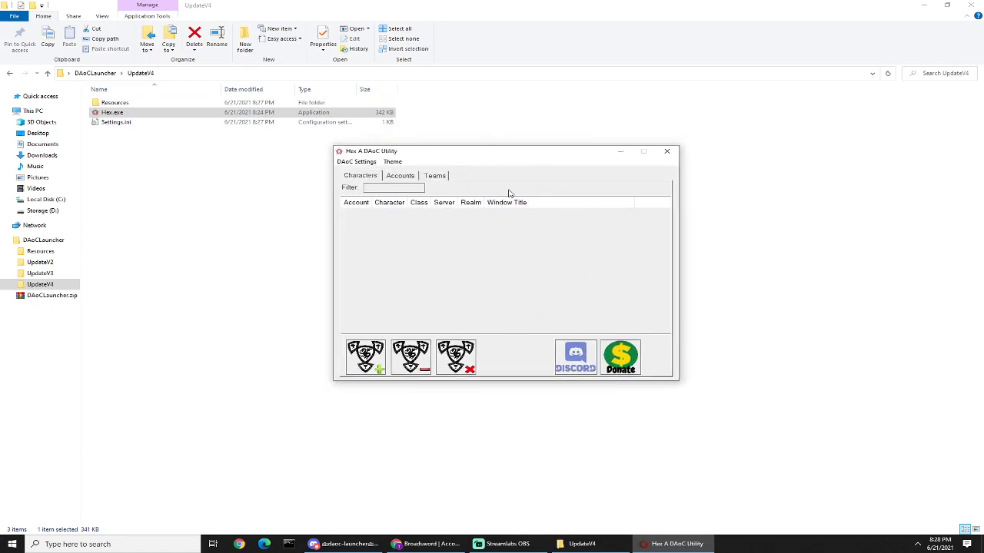
Step: Return the utility to the Dark Theme, dismiss the welcome message and reposition its window
{"action": "left_click", "coordinate": [393, 162]}
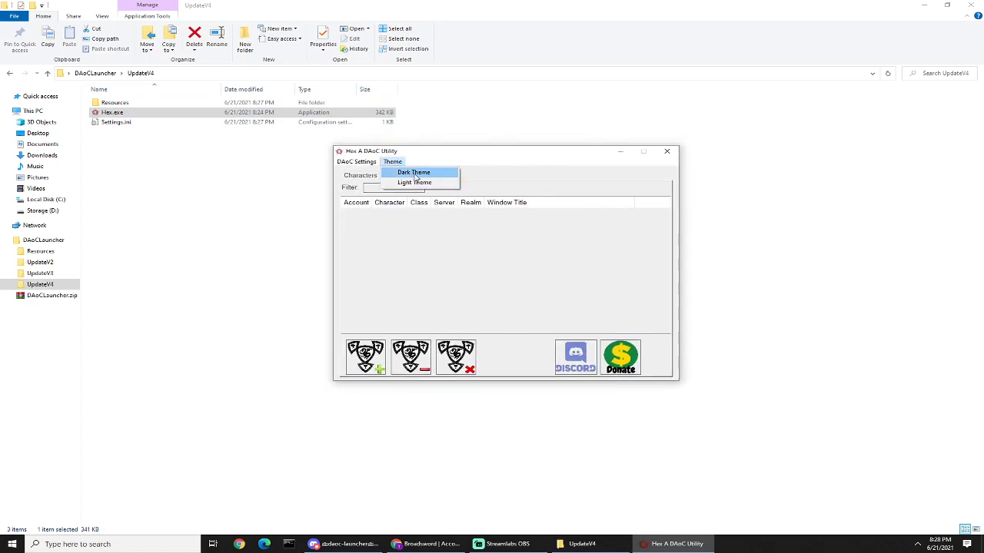
{"action": "left_click", "coordinate": [414, 176]}
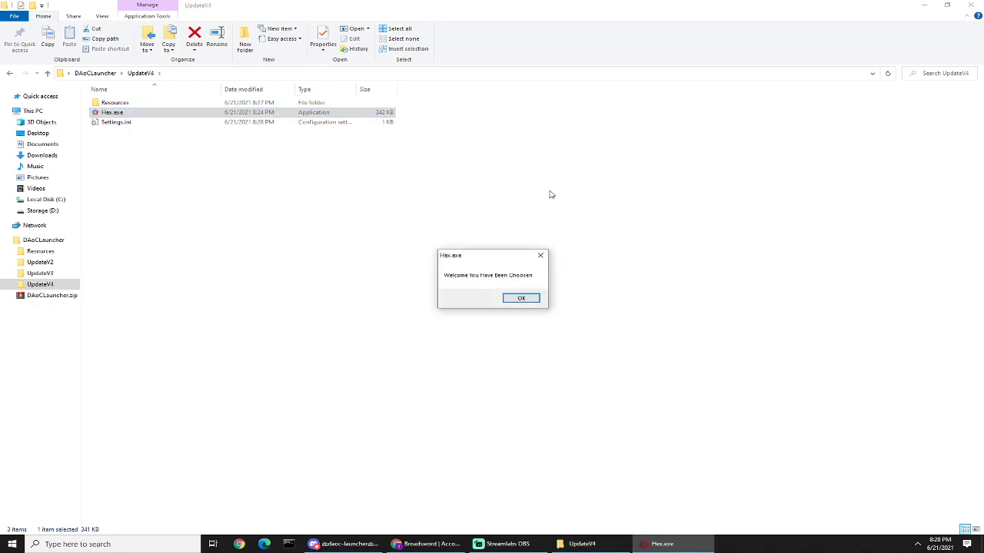
{"action": "left_click", "coordinate": [507, 300]}
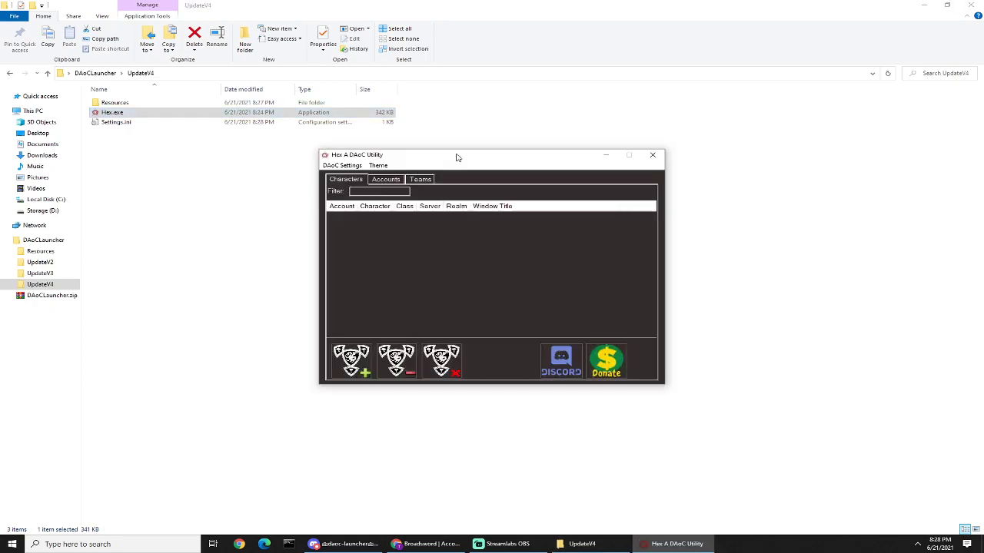
{"action": "left_click_drag", "start_coordinate": [450, 159], "coordinate": [569, 169]}
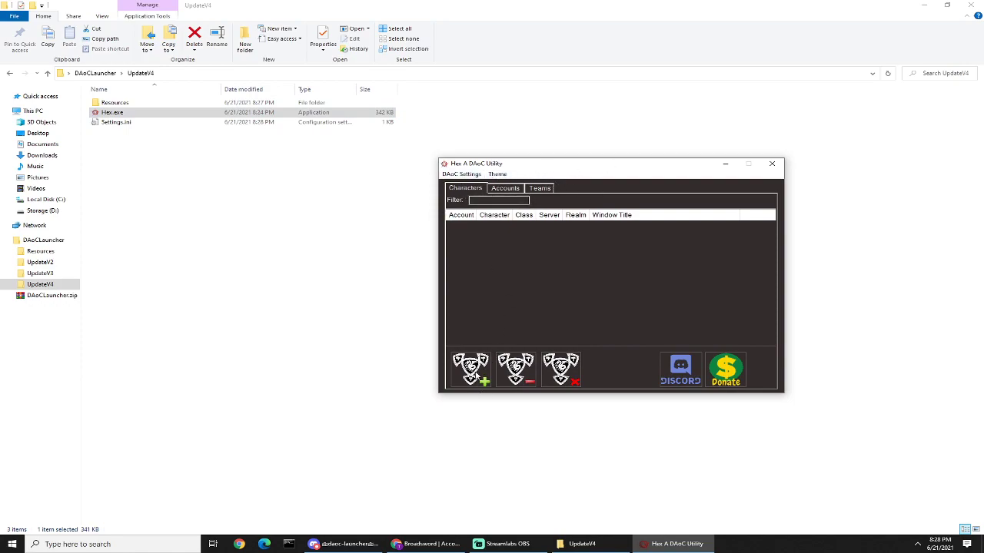
Step: Review the fields of the Add Account form and close it without saving an account
{"action": "left_click", "coordinate": [479, 360]}
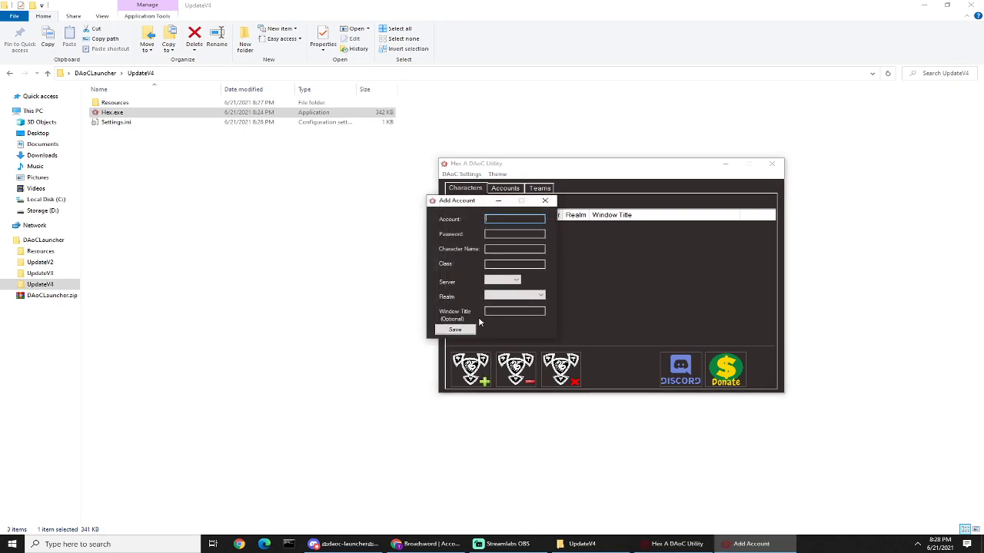
{"action": "left_click_drag", "start_coordinate": [477, 204], "coordinate": [692, 217]}
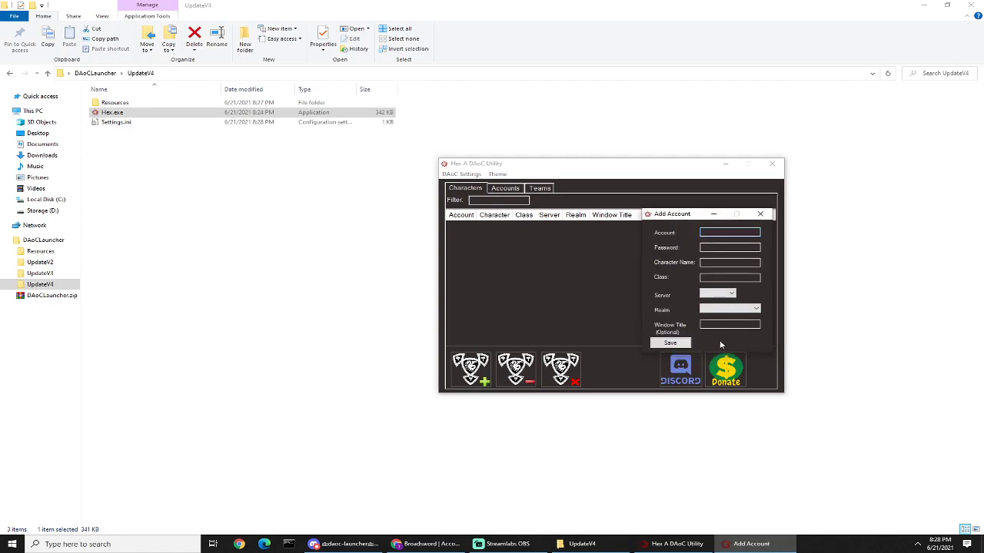
{"action": "left_click", "coordinate": [760, 213]}
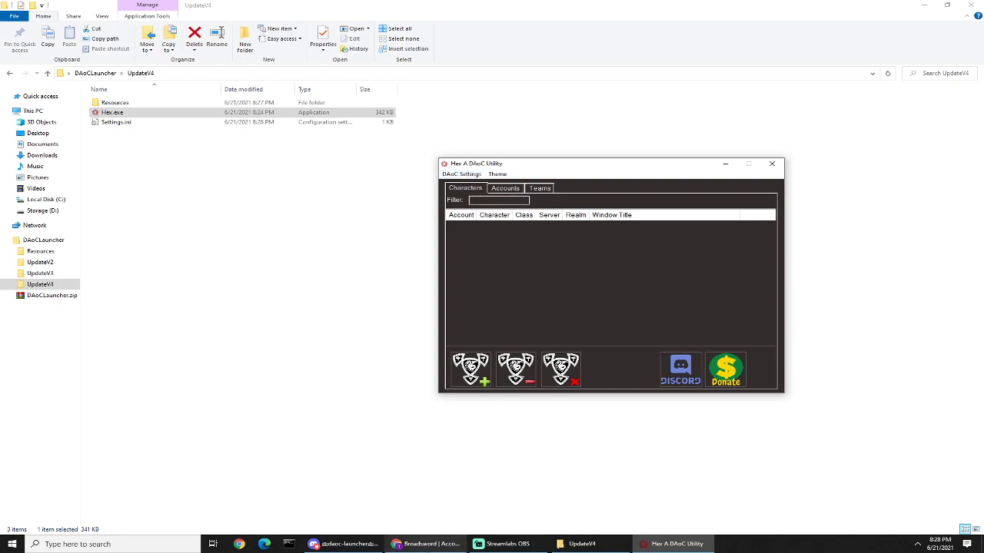
Step: Switch to the Broadsword account page in Chrome and view the characters of the first Dark Age of Camelot account
{"action": "left_click", "coordinate": [421, 547]}
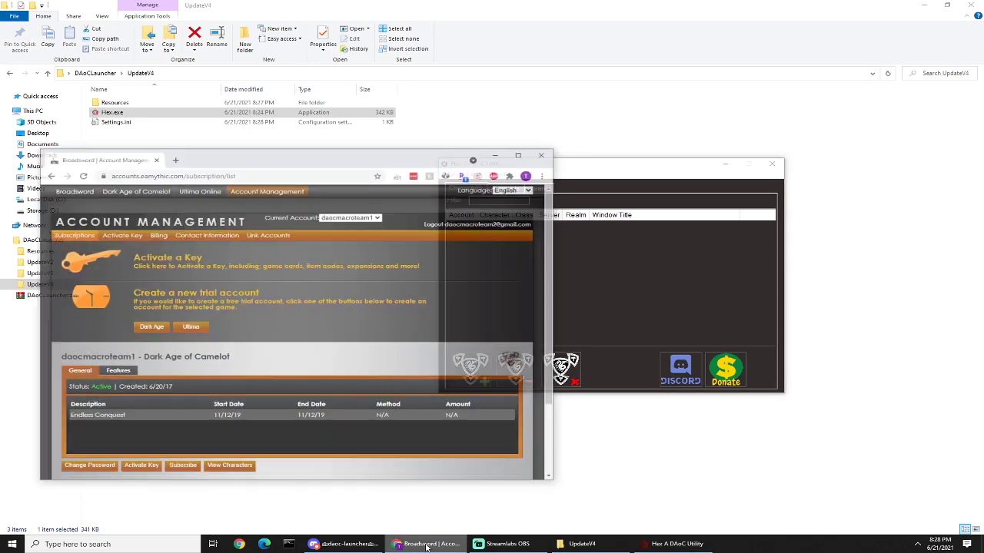
{"action": "left_click_drag", "start_coordinate": [364, 137], "coordinate": [389, 64]}
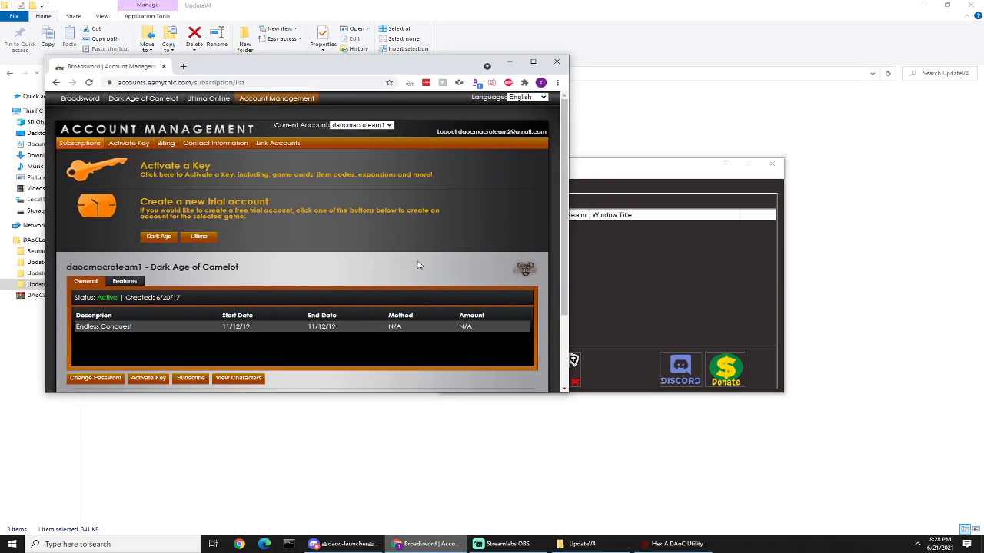
{"action": "scroll", "coordinate": [283, 308], "scroll_direction": "down", "scroll_amount": 2}
{"action": "left_click", "coordinate": [245, 289]}
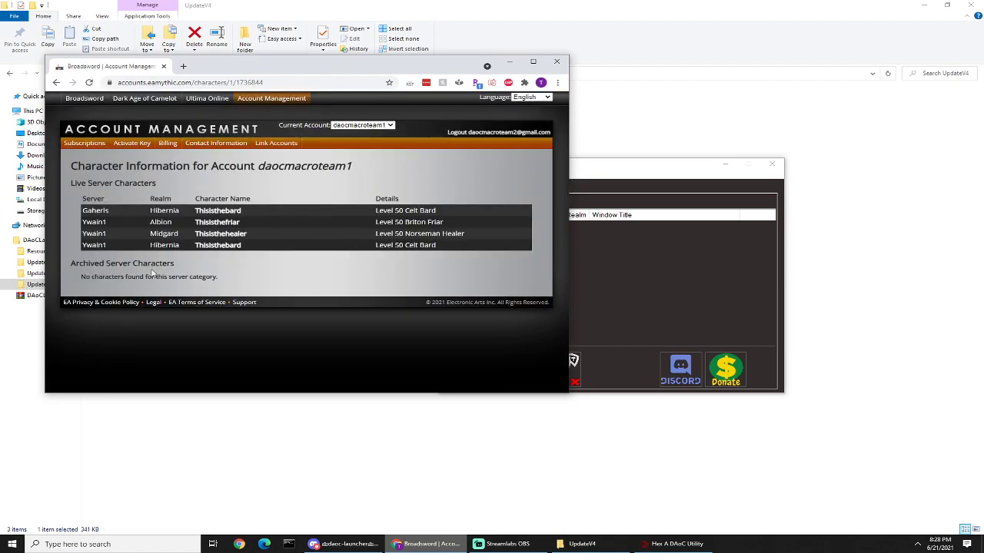
Step: Start a character import in Hex A DAoC Utility, accept the experimental-feature notice, and enter the first account's name and password
{"action": "left_click", "coordinate": [707, 278]}
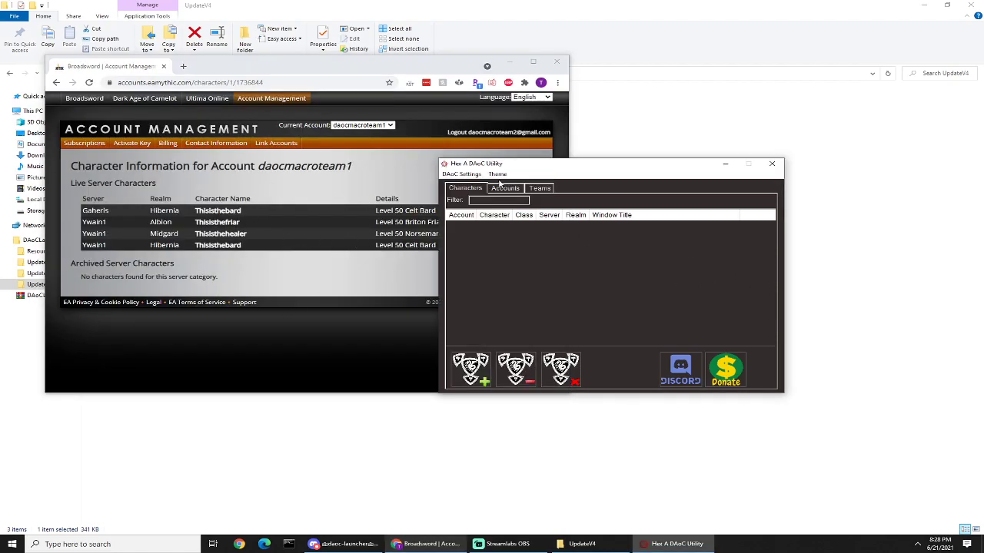
{"action": "left_click", "coordinate": [462, 175]}
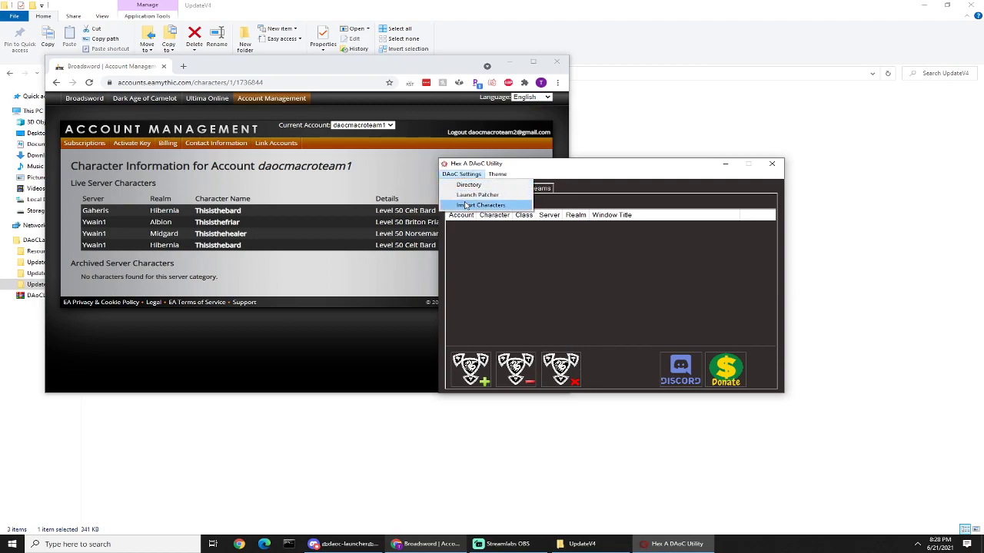
{"action": "left_click", "coordinate": [470, 205]}
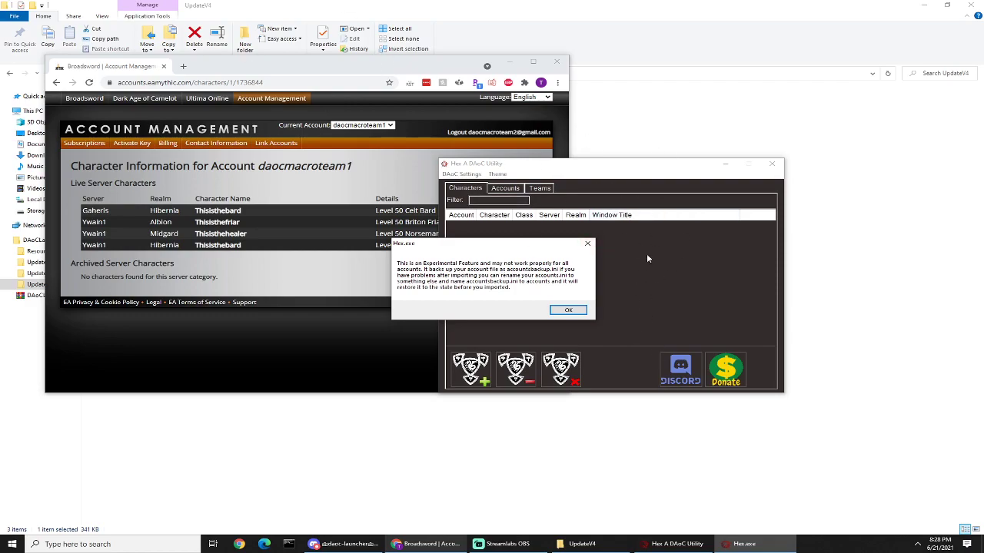
{"action": "left_click", "coordinate": [569, 310]}
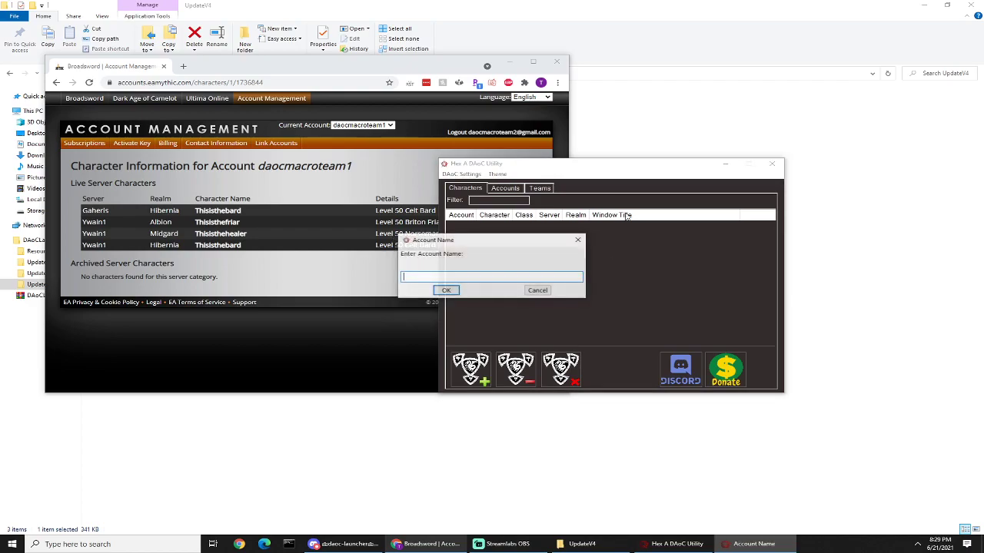
{"action": "left_click_drag", "start_coordinate": [482, 243], "coordinate": [580, 247]}
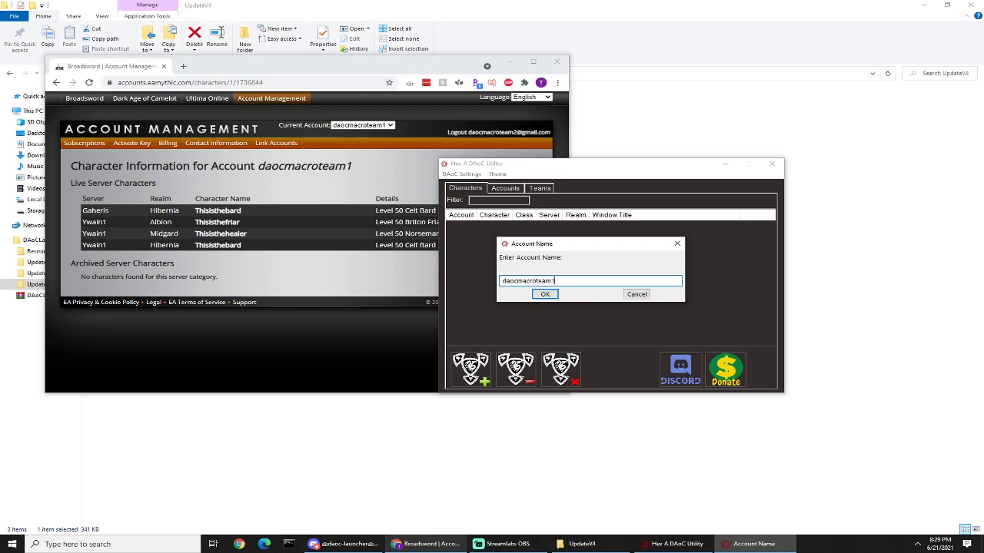
{"action": "key", "text": "Return"}
{"action": "key", "text": "Return"}
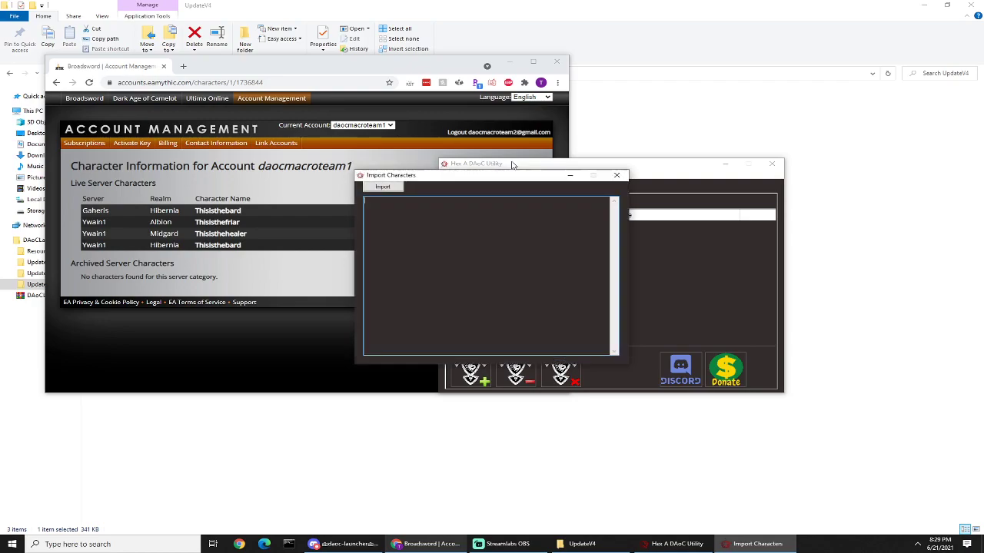
Step: Copy the first account's live server character rows from Chrome into the Import Characters window and import them
{"action": "left_click_drag", "start_coordinate": [468, 166], "coordinate": [544, 166]}
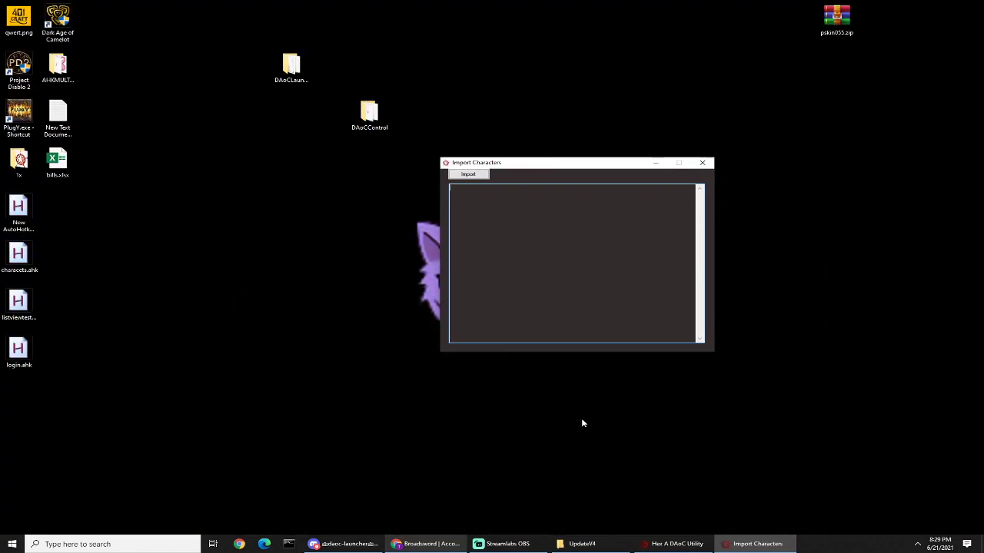
{"action": "left_click", "coordinate": [422, 543]}
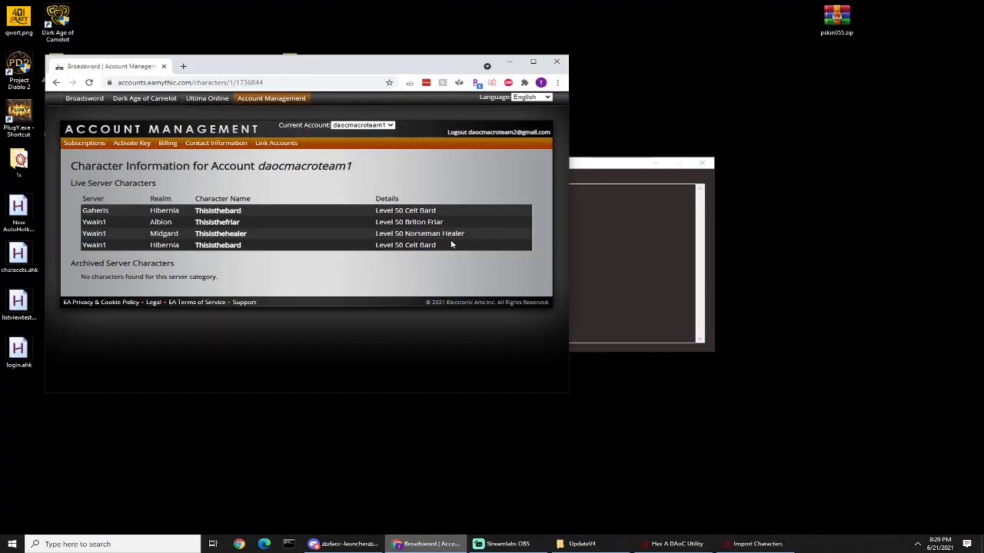
{"action": "left_click_drag", "start_coordinate": [444, 250], "coordinate": [100, 215]}
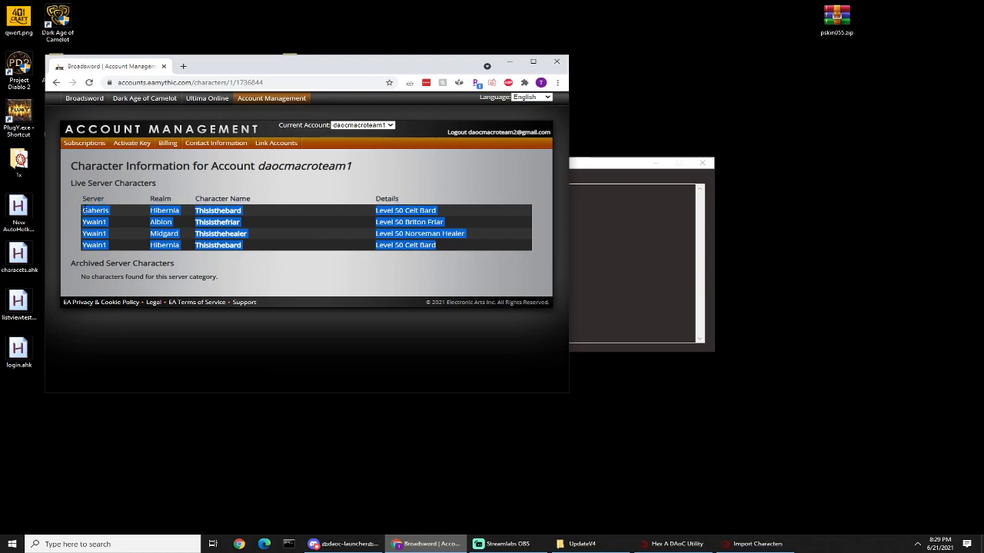
{"action": "right_click", "coordinate": [100, 215]}
{"action": "left_click", "coordinate": [117, 220]}
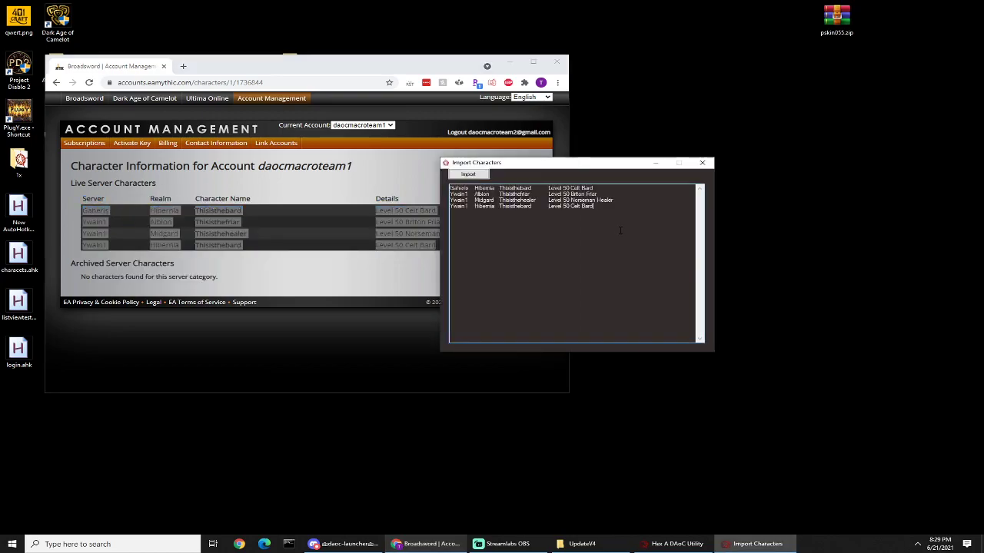
{"action": "left_click", "coordinate": [469, 173]}
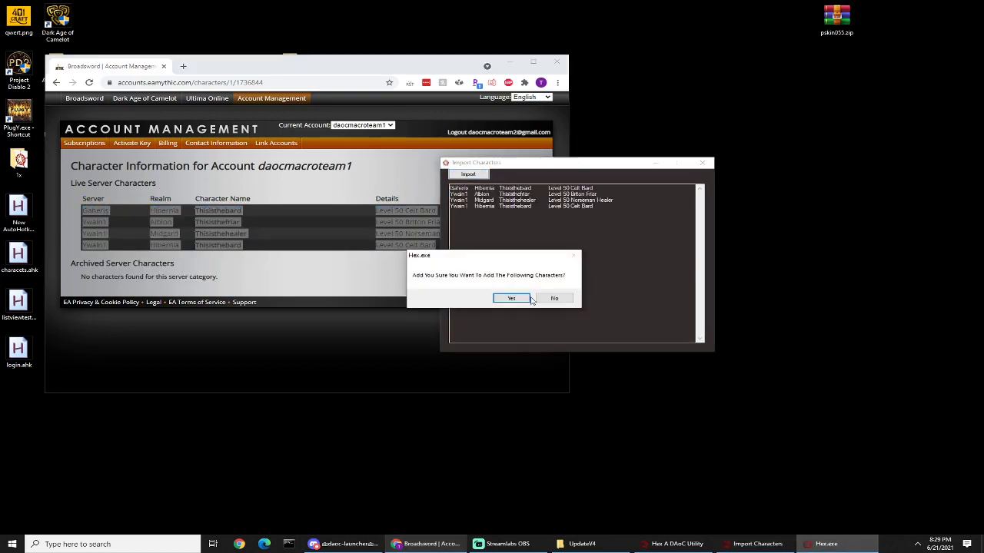
{"action": "left_click", "coordinate": [512, 299]}
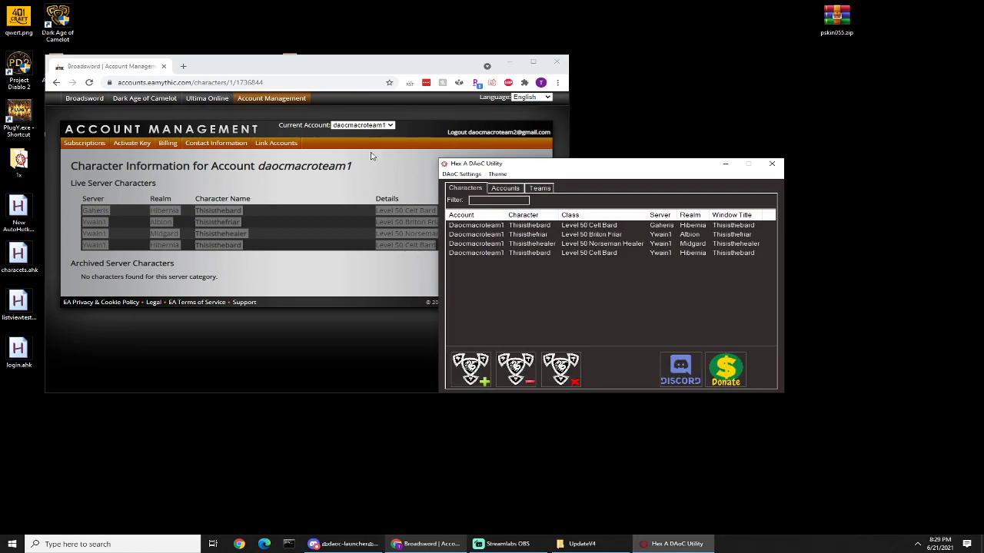
Step: Change the current account to the second one in Chrome and view its Dark Age of Camelot characters
{"action": "left_click", "coordinate": [375, 125]}
{"action": "left_click", "coordinate": [370, 191]}
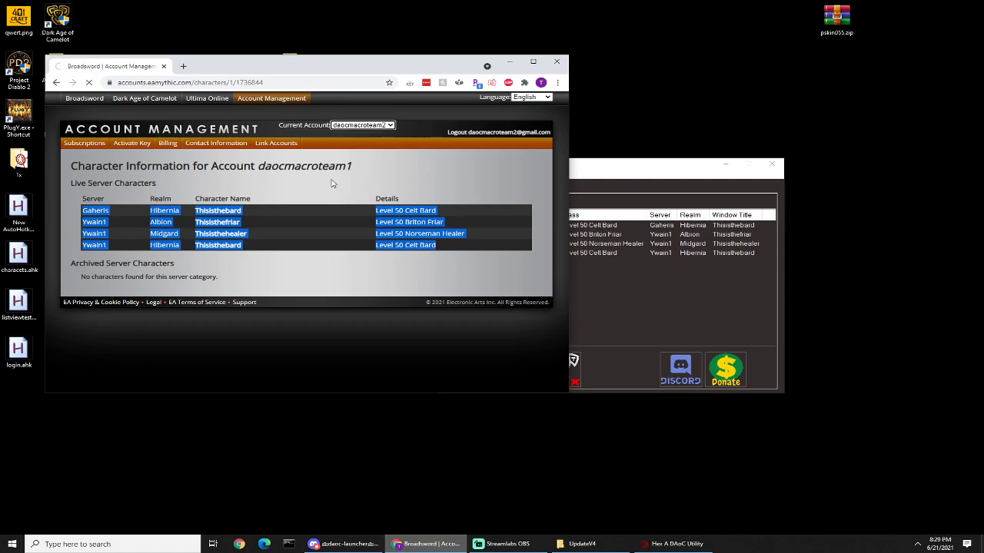
{"action": "scroll", "coordinate": [339, 286], "scroll_direction": "down", "scroll_amount": 2}
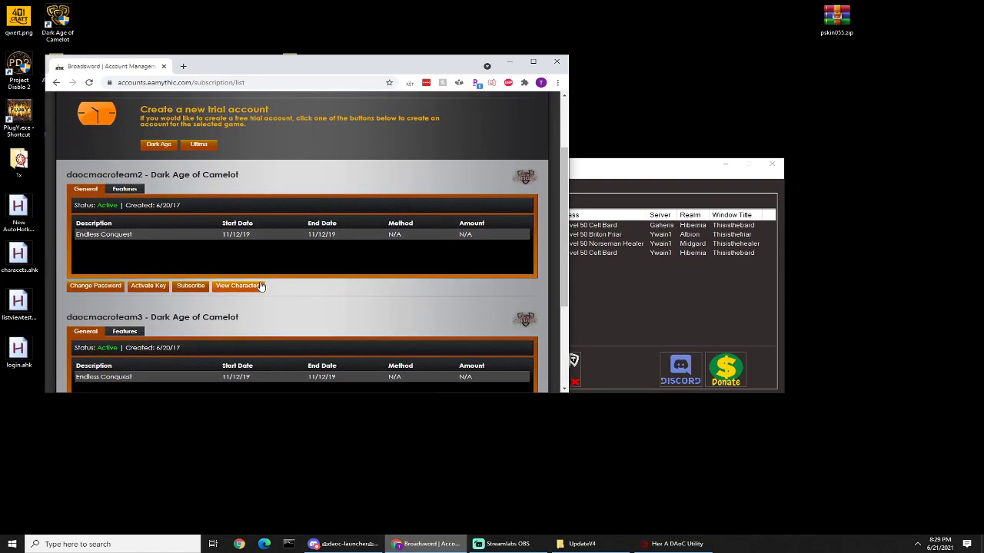
{"action": "left_click", "coordinate": [256, 289]}
{"action": "scroll", "coordinate": [472, 282], "scroll_direction": "down", "scroll_amount": 1}
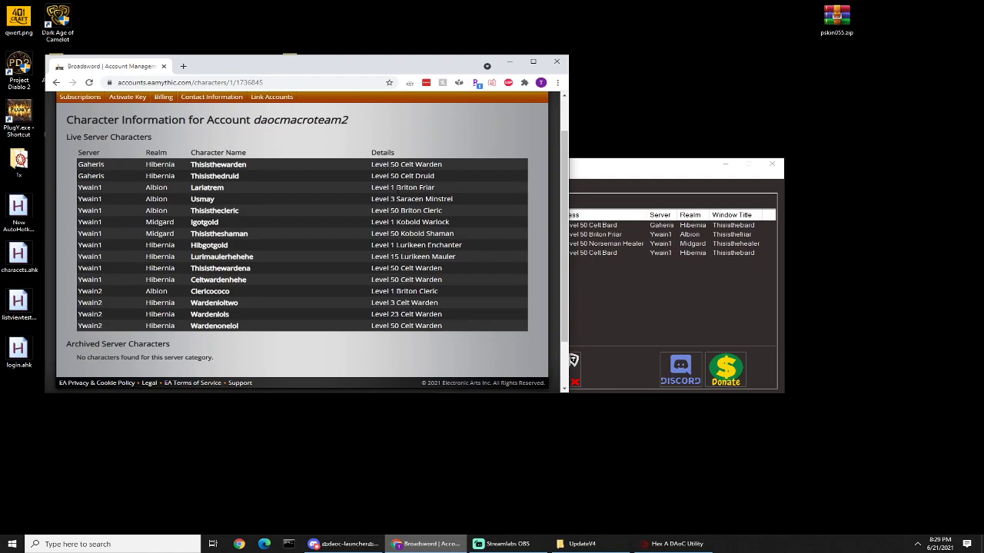
Step: Start another character import in Hex A DAoC Utility, accept the notice, and enter the second account's name and password
{"action": "left_click", "coordinate": [630, 310]}
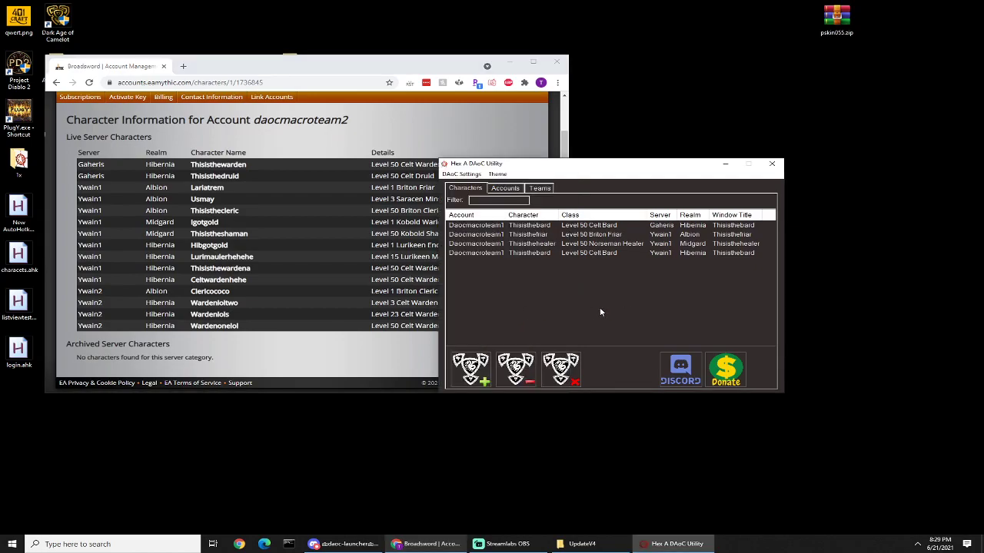
{"action": "left_click", "coordinate": [461, 174]}
{"action": "left_click", "coordinate": [470, 205]}
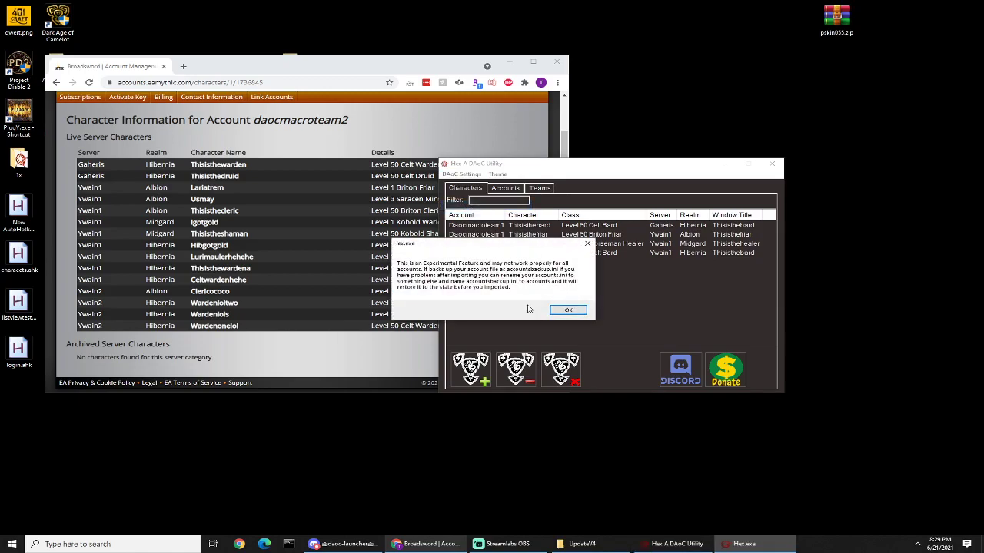
{"action": "left_click", "coordinate": [566, 311]}
{"action": "type", "text": "daocmacroteam2"}
{"action": "key", "text": "Return"}
{"action": "type", "text": "*"}
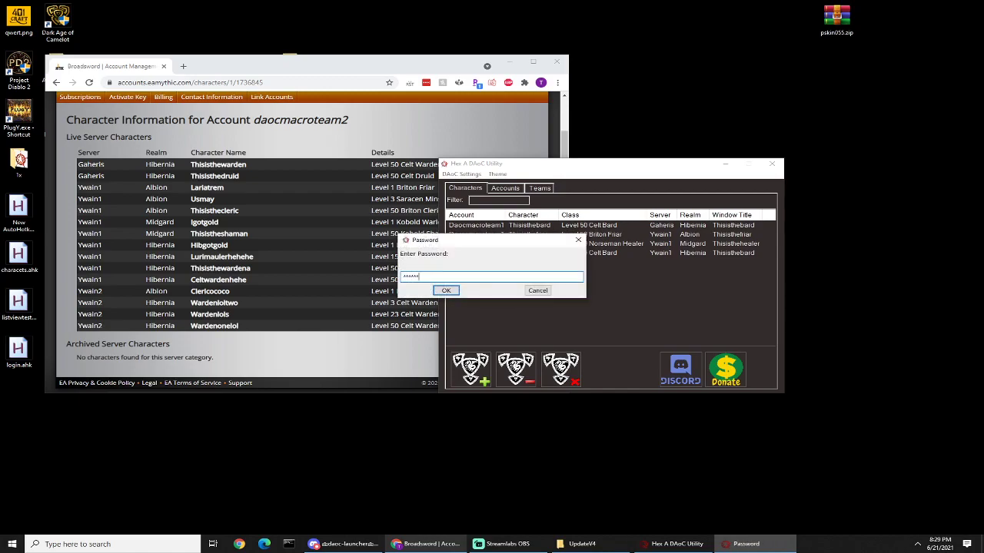
{"action": "key", "text": "Return"}
Step: Copy the second account's two Gaheris rows, Thisisthewarden and Thisisthedruid, from Chrome into the Import Characters window
{"action": "left_click", "coordinate": [421, 244]}
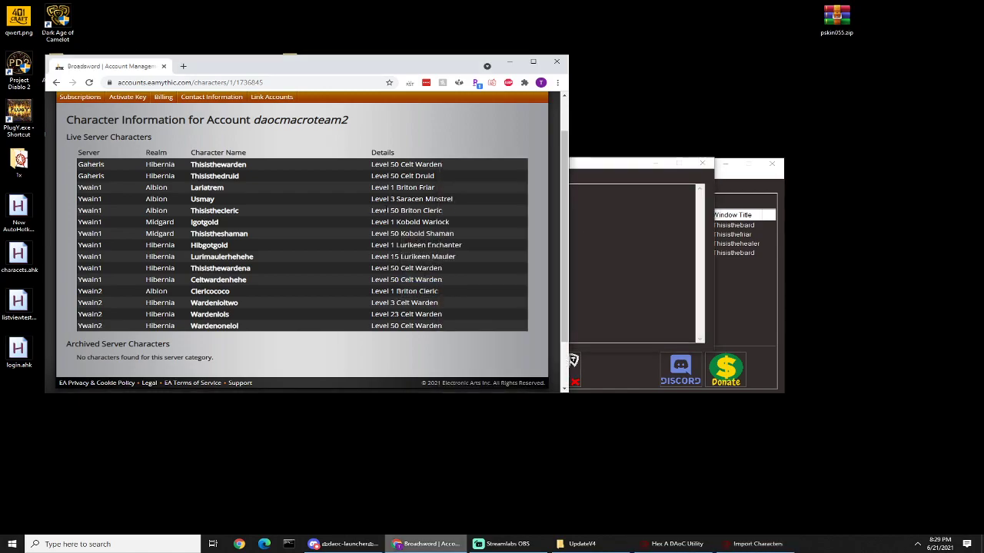
{"action": "left_click_drag", "start_coordinate": [454, 166], "coordinate": [77, 153]}
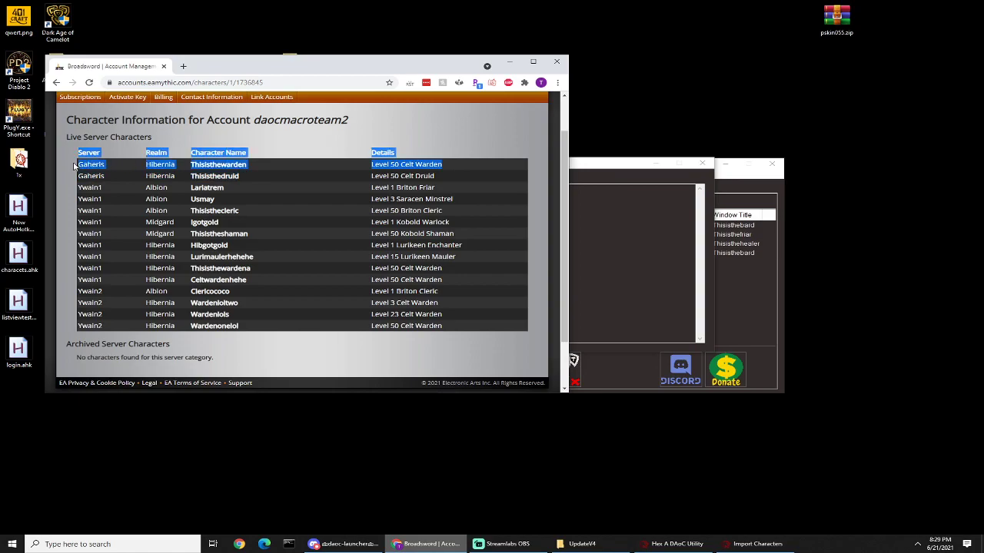
{"action": "left_click", "coordinate": [444, 177]}
{"action": "left_click_drag", "start_coordinate": [440, 178], "coordinate": [78, 168]}
{"action": "right_click", "coordinate": [119, 159]}
{"action": "key", "text": "Escape"}
{"action": "right_click", "coordinate": [96, 164]}
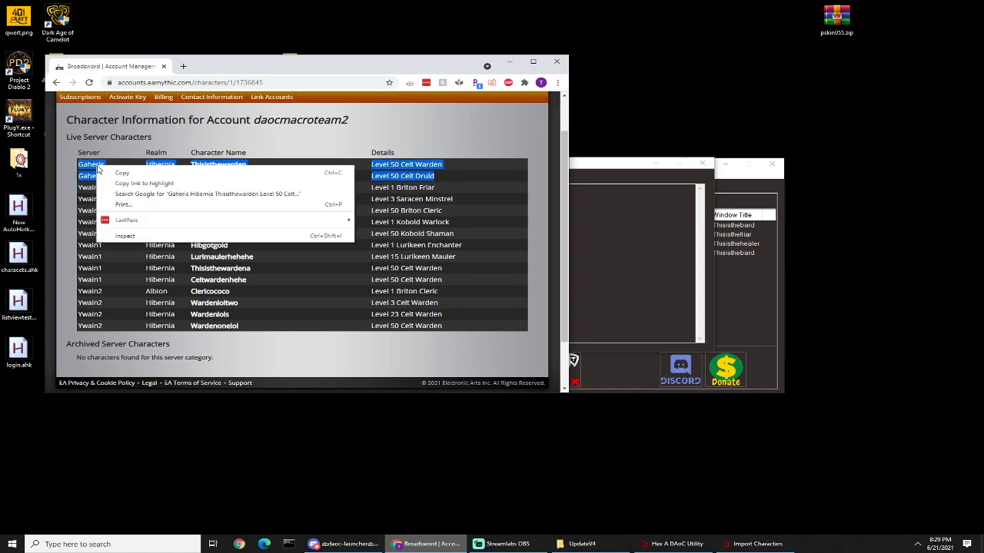
{"action": "left_click", "coordinate": [113, 173]}
{"action": "left_click", "coordinate": [596, 213]}
{"action": "right_click", "coordinate": [596, 212]}
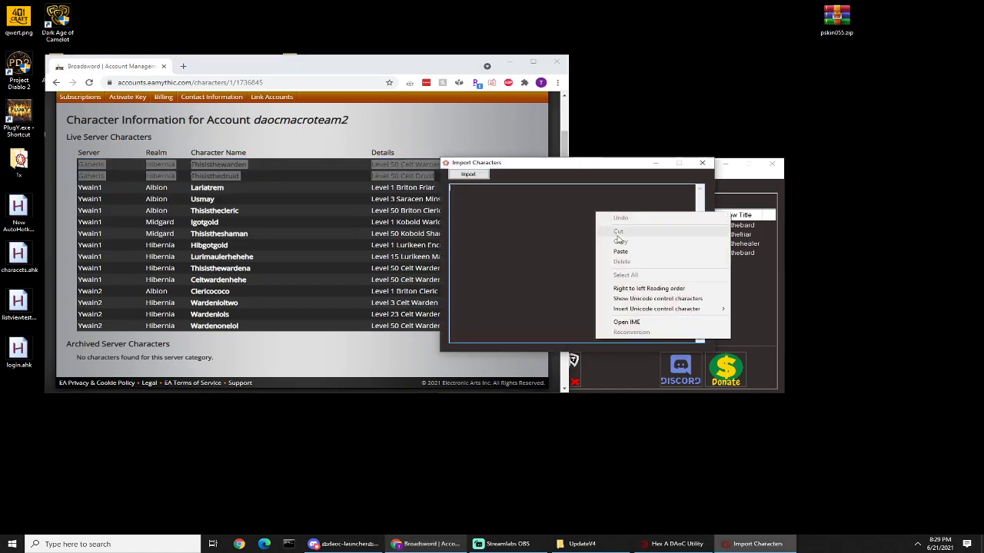
{"action": "left_click", "coordinate": [619, 252]}
Step: Copy the Ywain1 Albion row for Thisisthecleric from Chrome and add it to the Import Characters text
{"action": "left_click", "coordinate": [291, 224]}
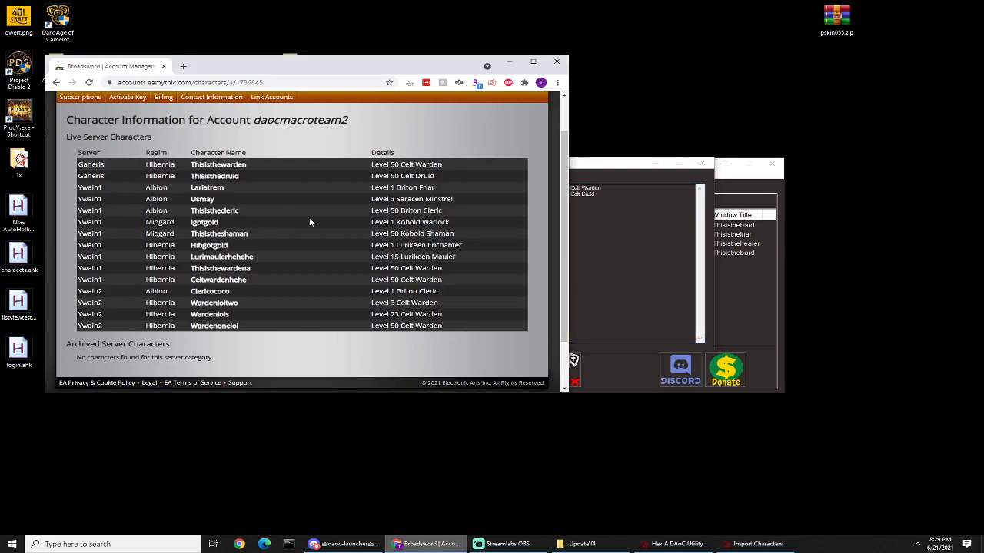
{"action": "left_click_drag", "start_coordinate": [451, 213], "coordinate": [80, 210]}
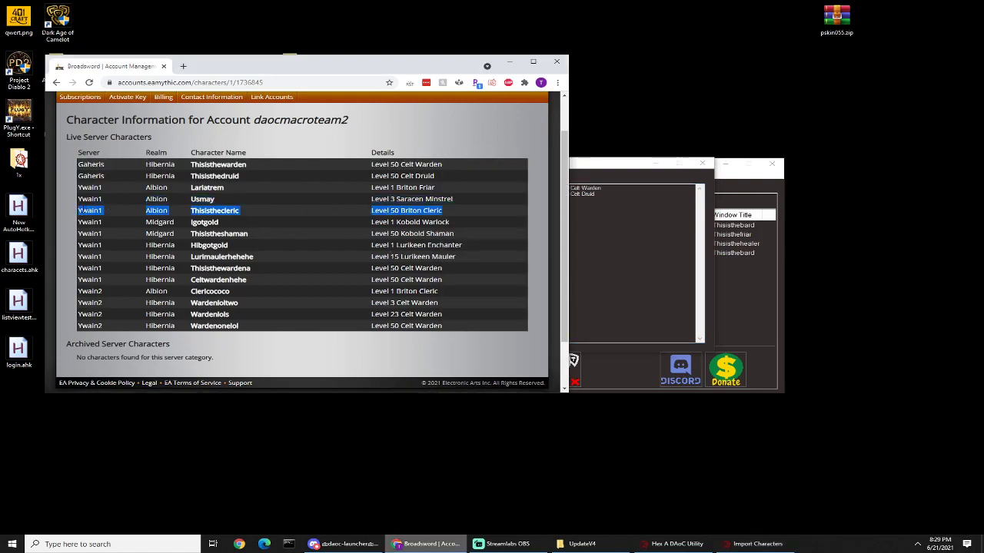
{"action": "right_click", "coordinate": [90, 208]}
{"action": "left_click", "coordinate": [108, 214]}
{"action": "right_click", "coordinate": [639, 256]}
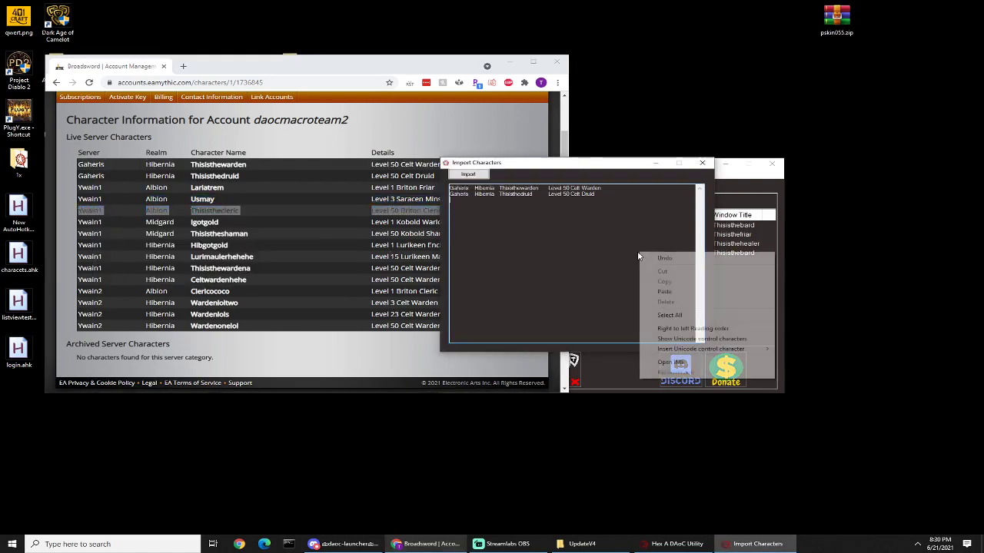
{"action": "left_click", "coordinate": [664, 291]}
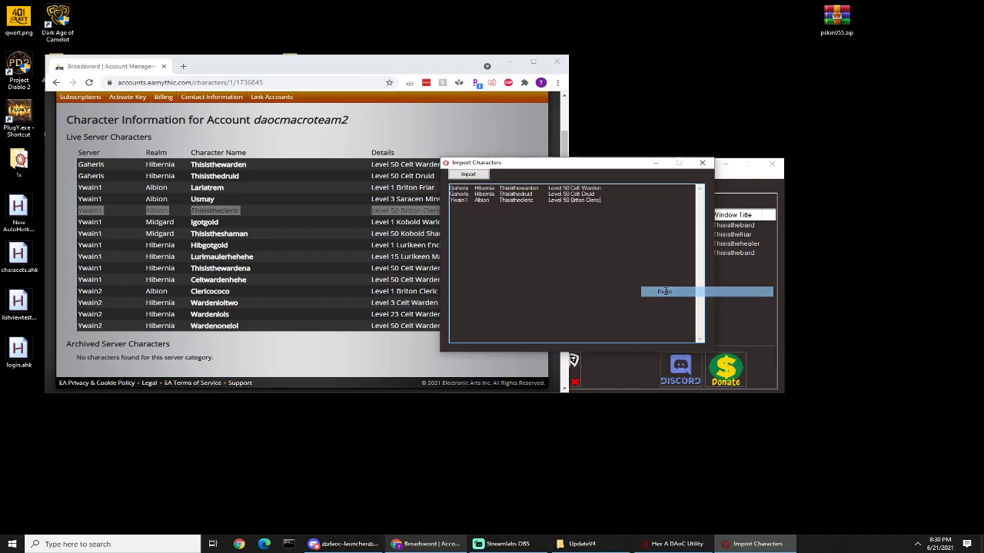
Step: Copy the Ywain1 Midgard row for Thisistheshaman and add it to the Import Characters text
{"action": "left_click", "coordinate": [179, 234]}
{"action": "left_click_drag", "start_coordinate": [468, 238], "coordinate": [82, 235]}
{"action": "right_click", "coordinate": [93, 234]}
{"action": "left_click", "coordinate": [119, 239]}
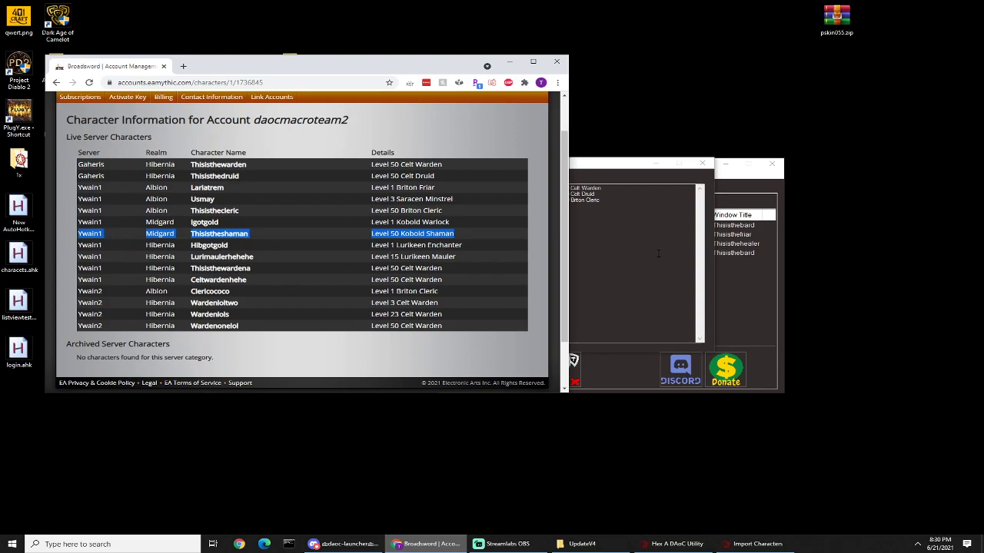
{"action": "left_click", "coordinate": [655, 253]}
{"action": "key", "text": "ctrl+v"}
Step: Copy the Ywain1 Hibernia rows for Thisisthewardena and Celtwardenhehe and add them to the Import Characters text
{"action": "left_click", "coordinate": [357, 278]}
{"action": "left_click_drag", "start_coordinate": [442, 281], "coordinate": [80, 269]}
{"action": "right_click", "coordinate": [104, 271]}
{"action": "left_click", "coordinate": [276, 280]}
{"action": "left_click", "coordinate": [608, 244]}
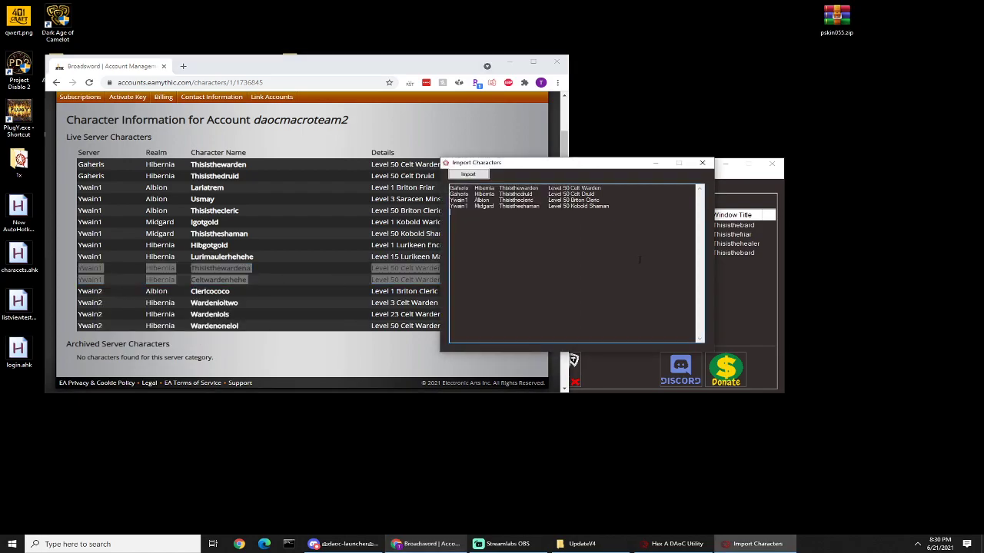
{"action": "key", "text": "ctrl+v"}
Step: Add the Ywain2 row for Wardenonelol to the Import Characters text, then import and confirm all the pasted characters
{"action": "left_click", "coordinate": [338, 308]}
{"action": "left_click_drag", "start_coordinate": [453, 331], "coordinate": [106, 323]}
{"action": "right_click", "coordinate": [107, 321]}
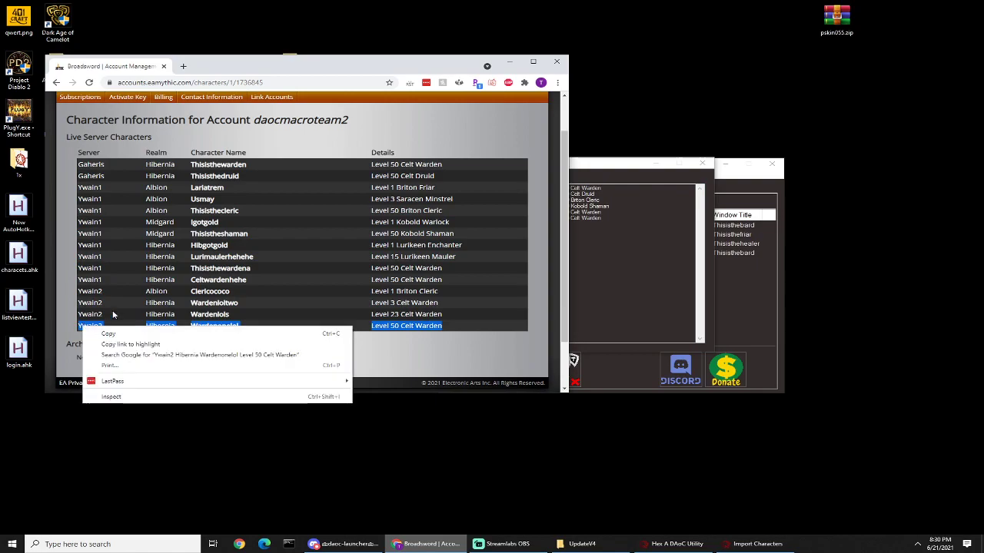
{"action": "left_click", "coordinate": [121, 334]}
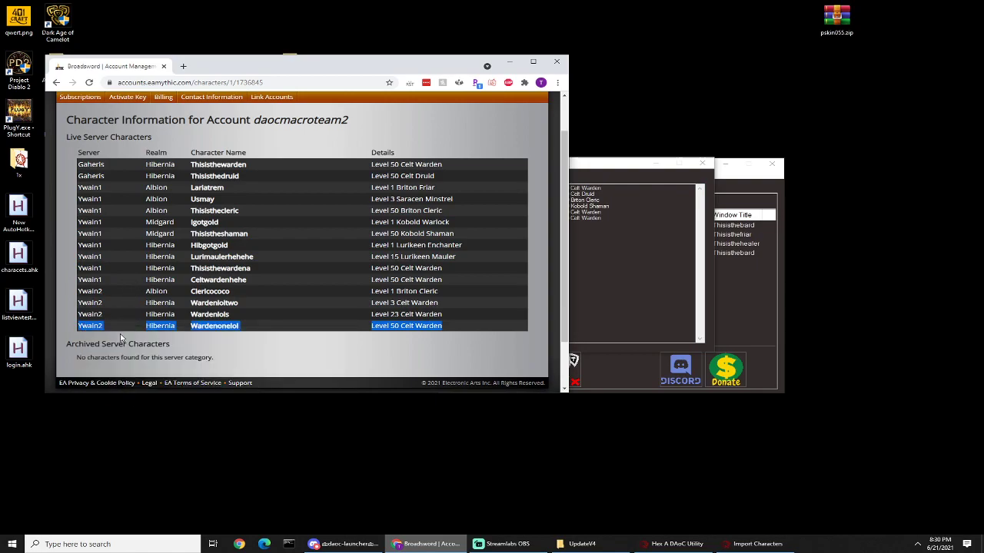
{"action": "right_click", "coordinate": [607, 285]}
{"action": "left_click", "coordinate": [619, 301]}
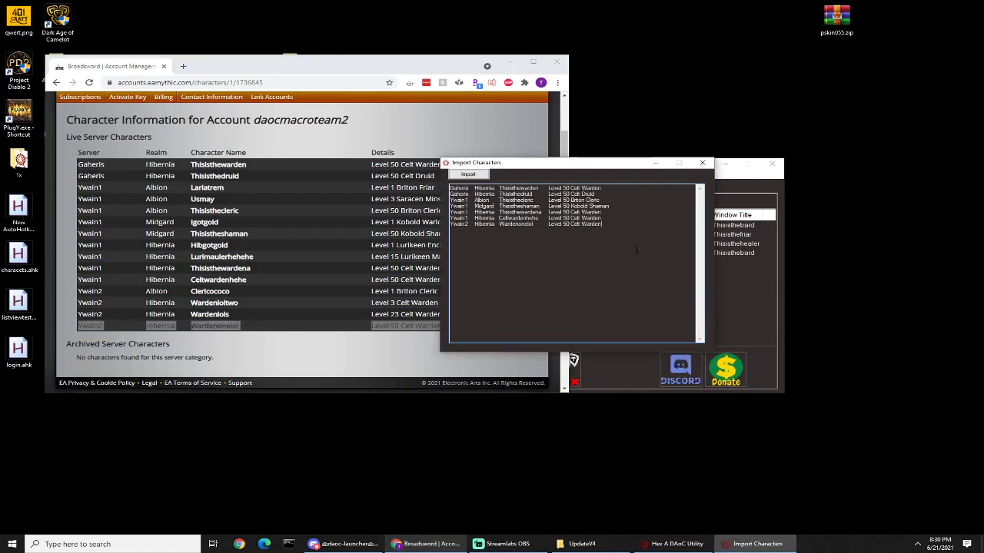
{"action": "left_click", "coordinate": [468, 175]}
{"action": "left_click", "coordinate": [512, 302]}
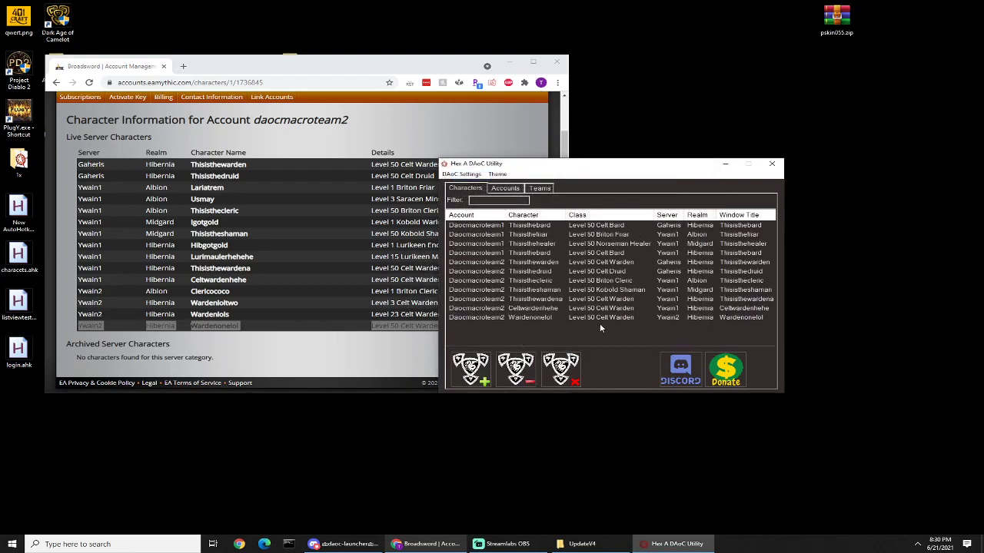
Step: Open the subscriptions overview in Chrome with the second account as current, and view the third account's Dark Age of Camelot characters
{"action": "left_click", "coordinate": [322, 142]}
{"action": "scroll", "coordinate": [351, 146], "scroll_direction": "up", "scroll_amount": 1}
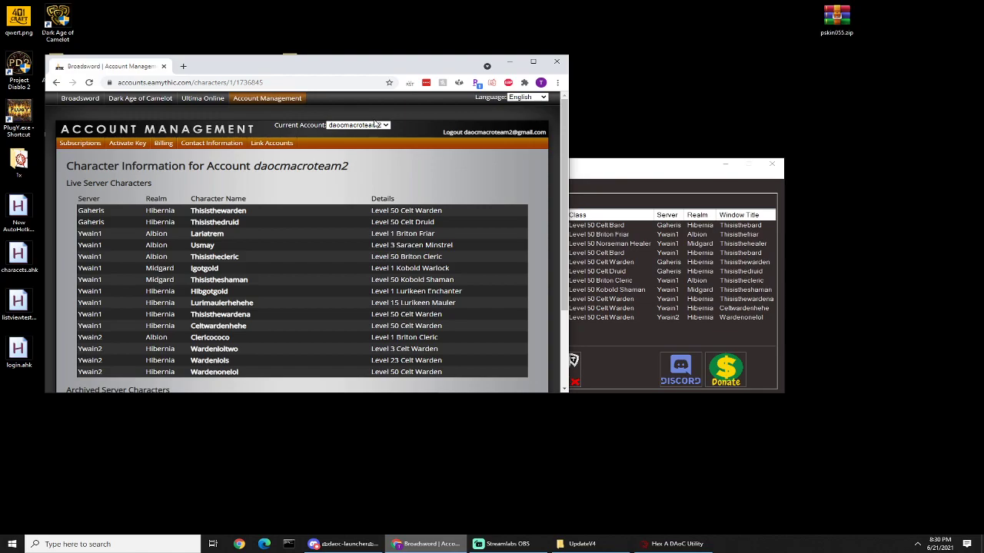
{"action": "left_click", "coordinate": [379, 125]}
{"action": "left_click", "coordinate": [359, 188]}
{"action": "left_click", "coordinate": [378, 125]}
{"action": "left_click", "coordinate": [361, 179]}
{"action": "left_click", "coordinate": [372, 126]}
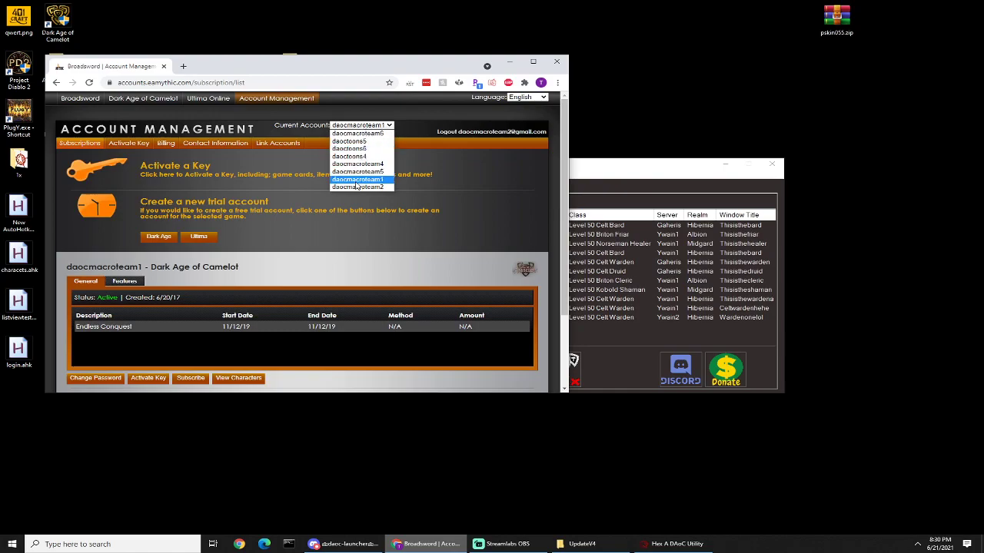
{"action": "left_click", "coordinate": [357, 187]}
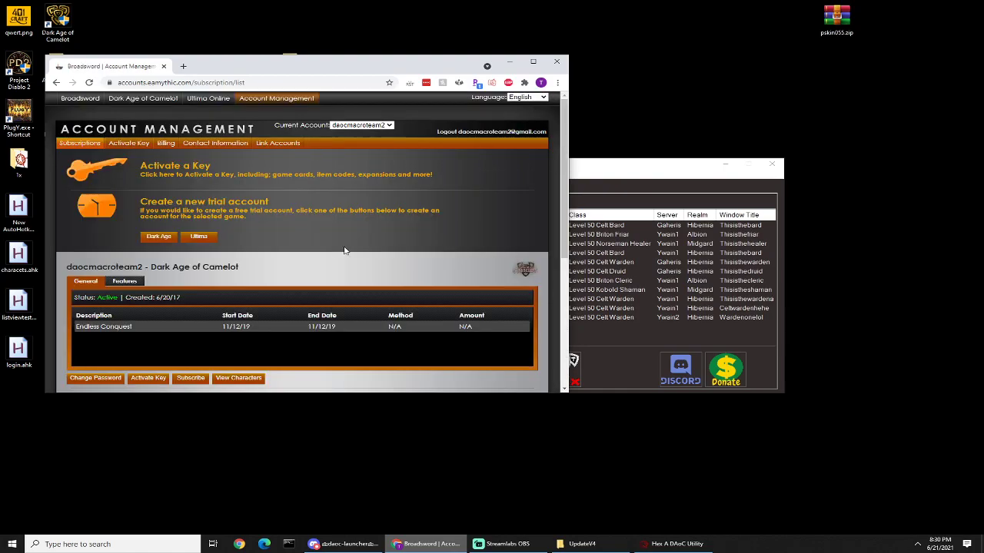
{"action": "scroll", "coordinate": [330, 269], "scroll_direction": "down", "scroll_amount": 3}
{"action": "left_click", "coordinate": [245, 296]}
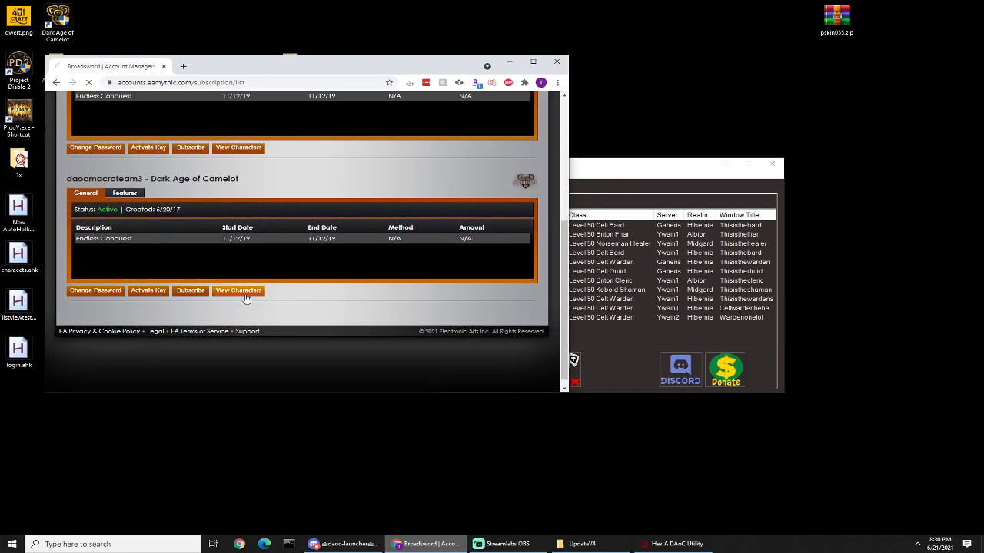
Step: Copy all of the third account's live server character rows
{"action": "left_click_drag", "start_coordinate": [450, 281], "coordinate": [79, 211]}
{"action": "right_click", "coordinate": [123, 209]}
{"action": "left_click", "coordinate": [129, 221]}
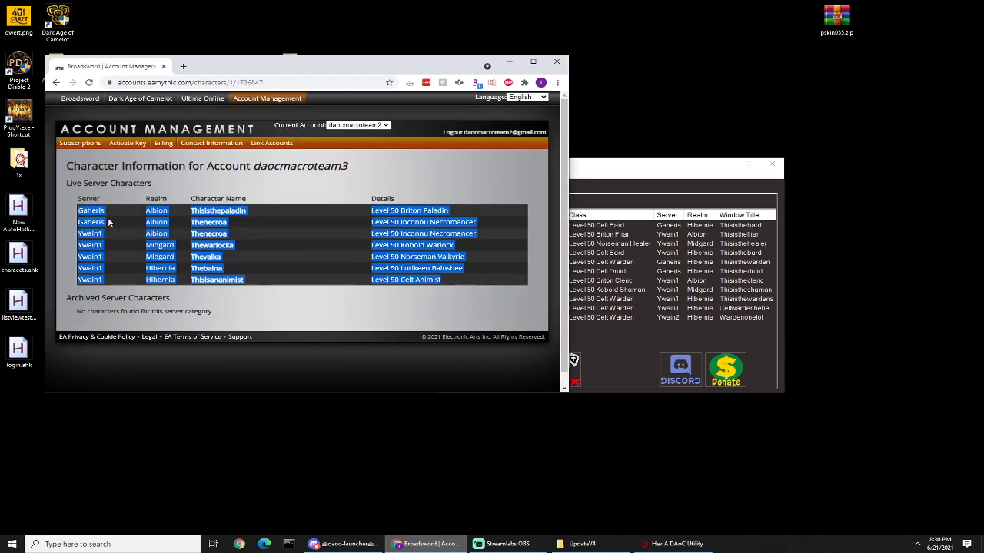
Step: Start a character import in Hex A DAoC Utility, accept the notice, and enter the third account's name and password
{"action": "left_click", "coordinate": [621, 344]}
{"action": "left_click", "coordinate": [461, 174]}
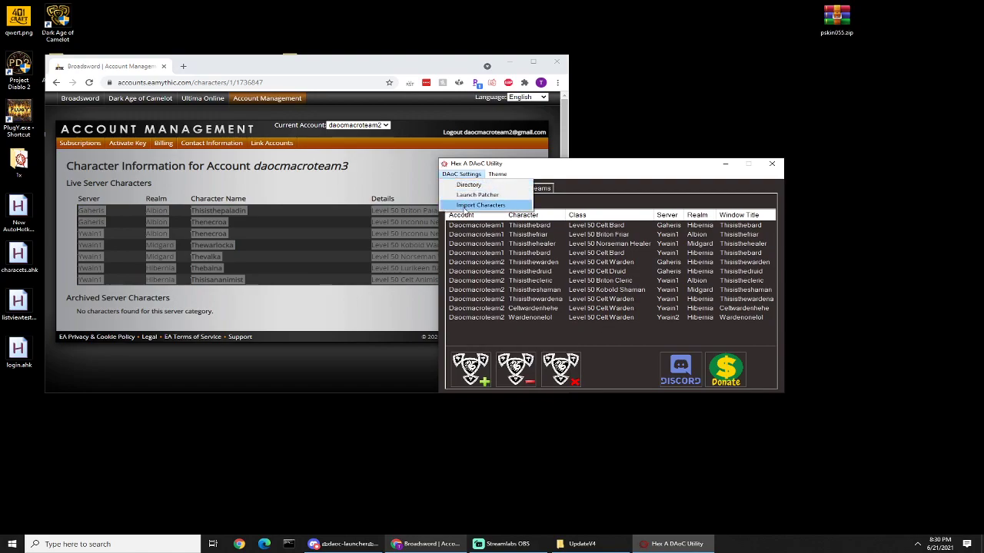
{"action": "left_click", "coordinate": [466, 206]}
{"action": "left_click", "coordinate": [568, 312]}
{"action": "type", "text": "daocmacroteam3"}
{"action": "key", "text": "Return"}
{"action": "key", "text": "Return"}
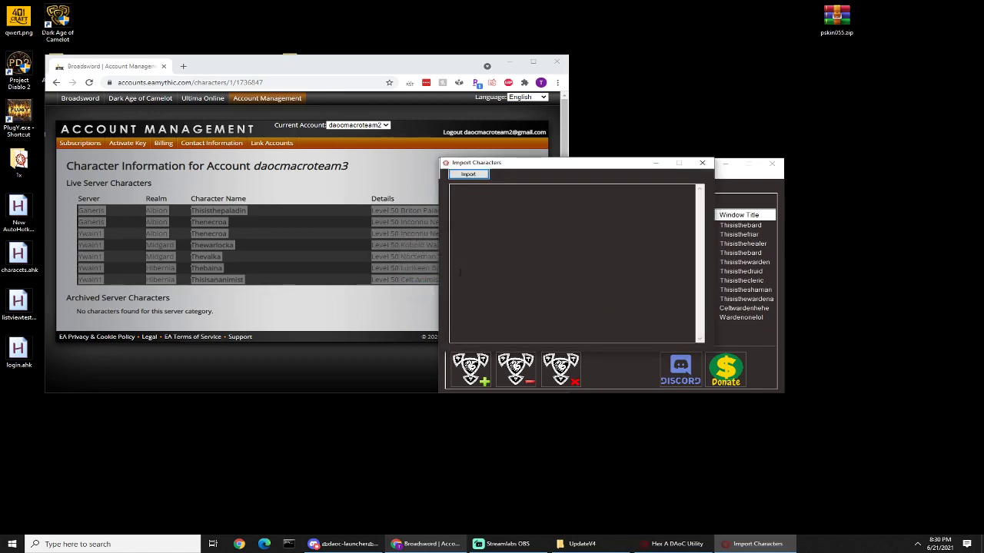
Step: Paste the copied rows into the Import Characters window, import and confirm them, and review the character list
{"action": "right_click", "coordinate": [520, 244]}
{"action": "left_click", "coordinate": [543, 283]}
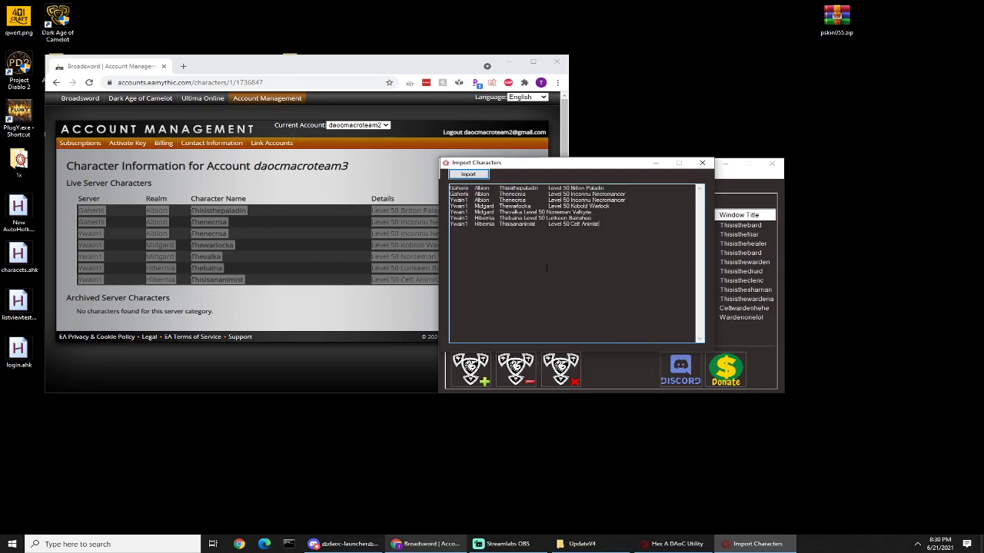
{"action": "left_click", "coordinate": [468, 173]}
{"action": "left_click", "coordinate": [509, 297]}
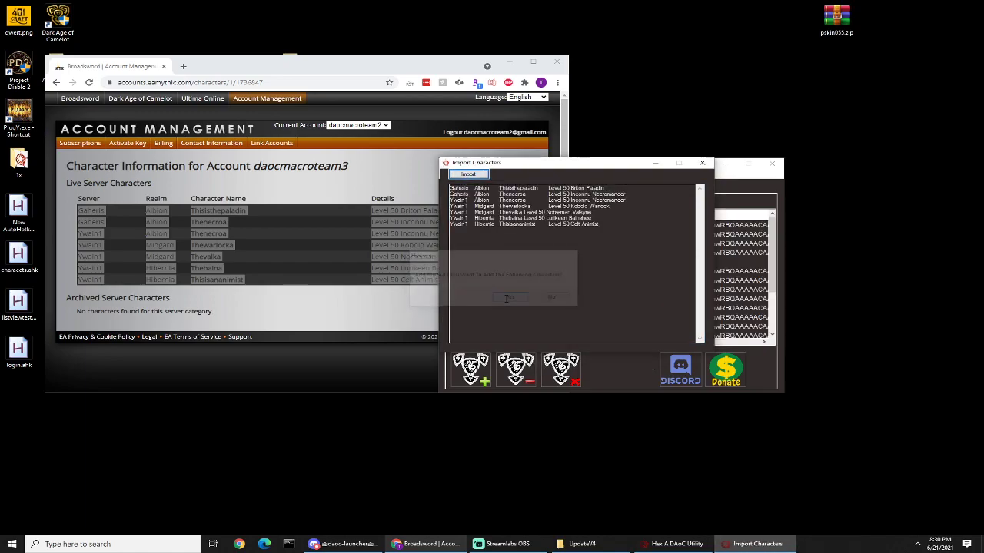
{"action": "scroll", "coordinate": [771, 235], "scroll_direction": "down", "scroll_amount": 1}
{"action": "left_click_drag", "start_coordinate": [772, 236], "coordinate": [785, 207]}
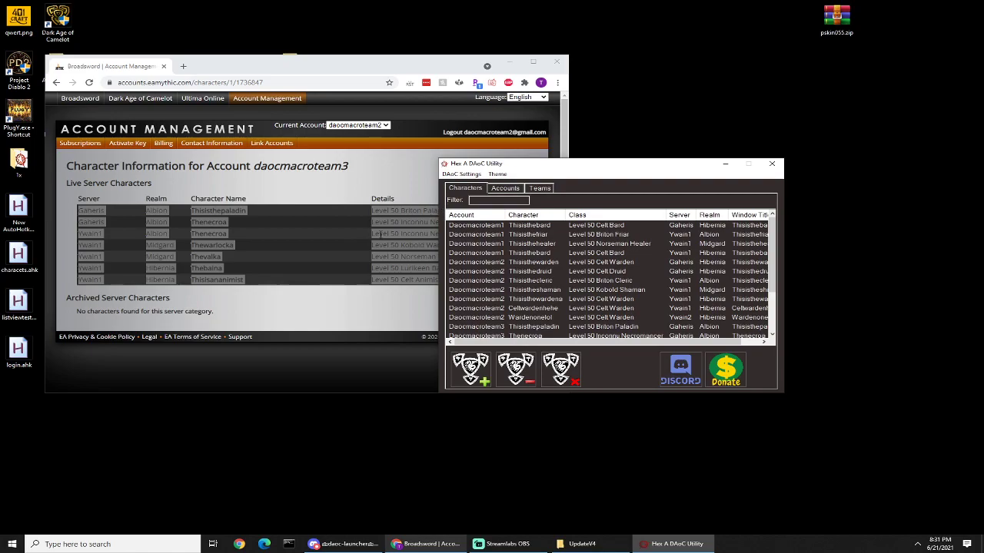
Step: Open a blank Add Account form, and bring up the fourth account's character list in Chrome with the name Thewarlockb selected
{"action": "left_click", "coordinate": [469, 366]}
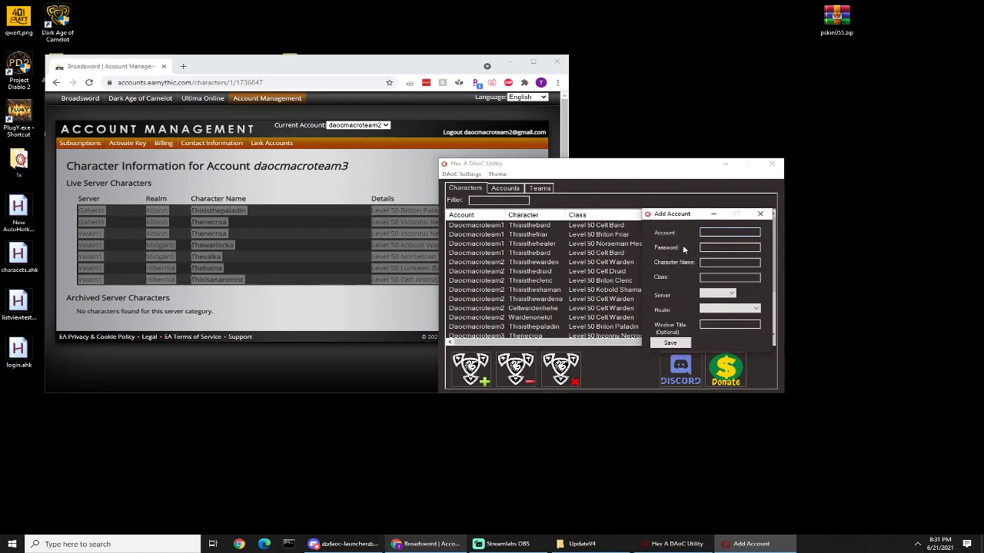
{"action": "left_click_drag", "start_coordinate": [675, 221], "coordinate": [747, 210]}
{"action": "left_click", "coordinate": [358, 124]}
{"action": "left_click", "coordinate": [358, 125]}
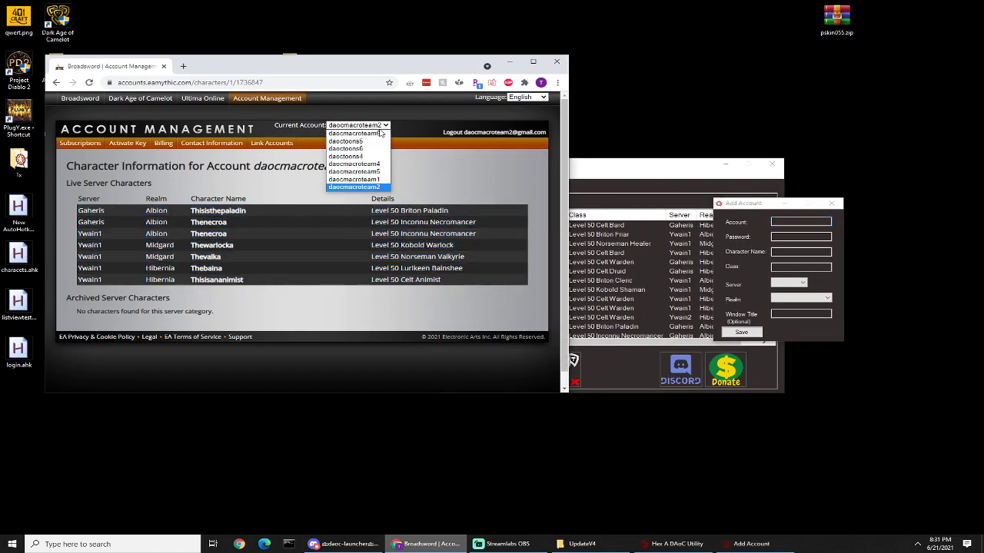
{"action": "left_click", "coordinate": [375, 164]}
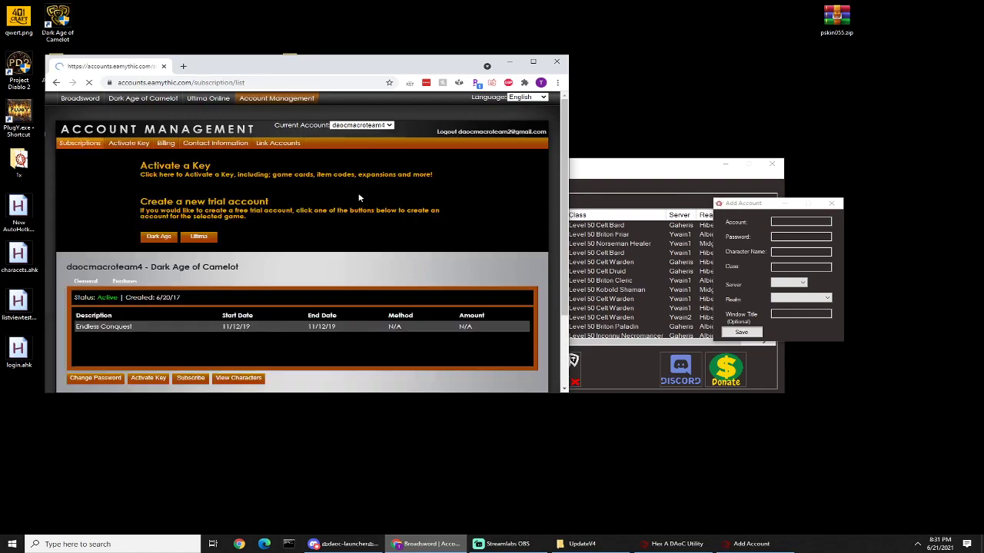
{"action": "scroll", "coordinate": [460, 233], "scroll_direction": "down", "scroll_amount": 1}
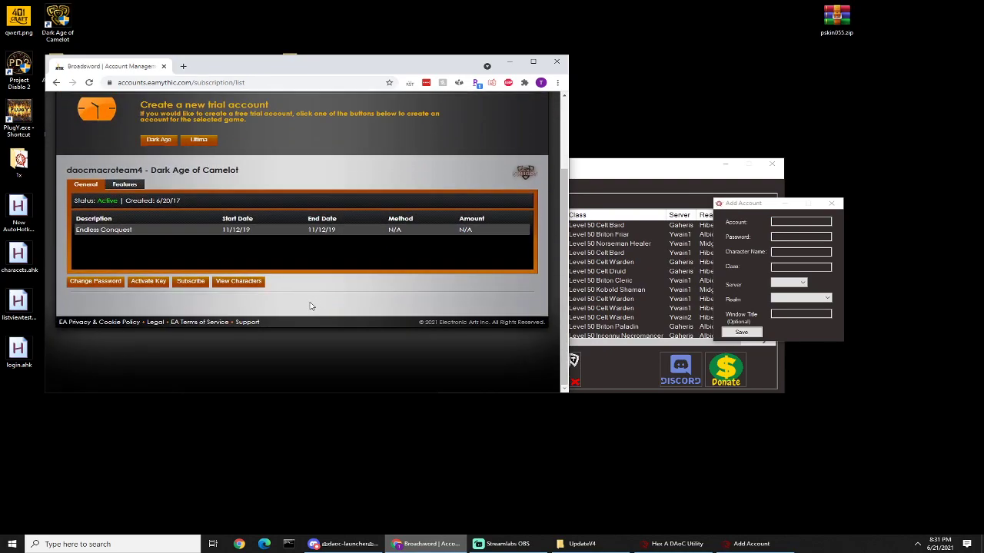
{"action": "left_click", "coordinate": [256, 284]}
{"action": "left_click_drag", "start_coordinate": [245, 246], "coordinate": [182, 249]}
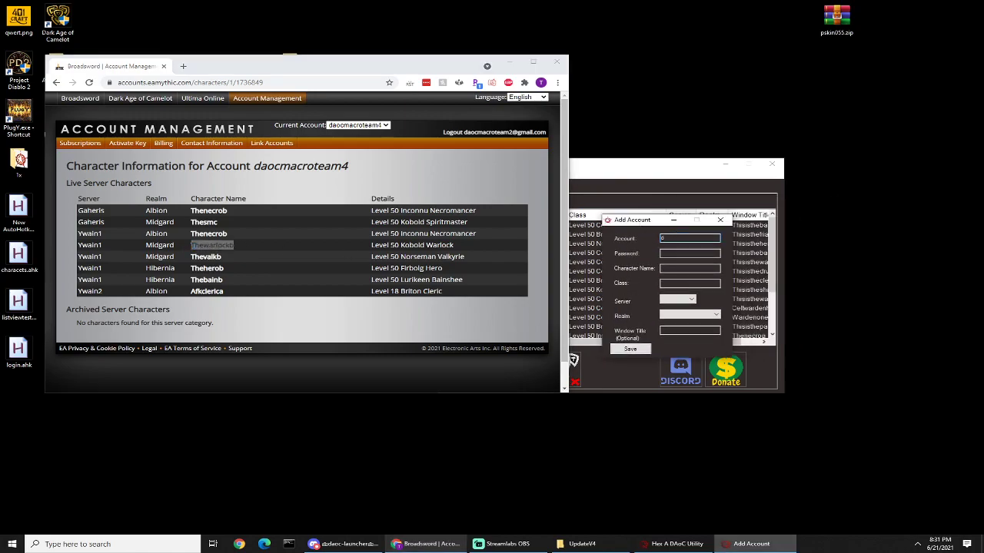
Step: Enter the fourth account's name and password and the character name thewarlockb in the Add Account form
{"action": "type", "text": "4"}
{"action": "key", "text": "Tab"}
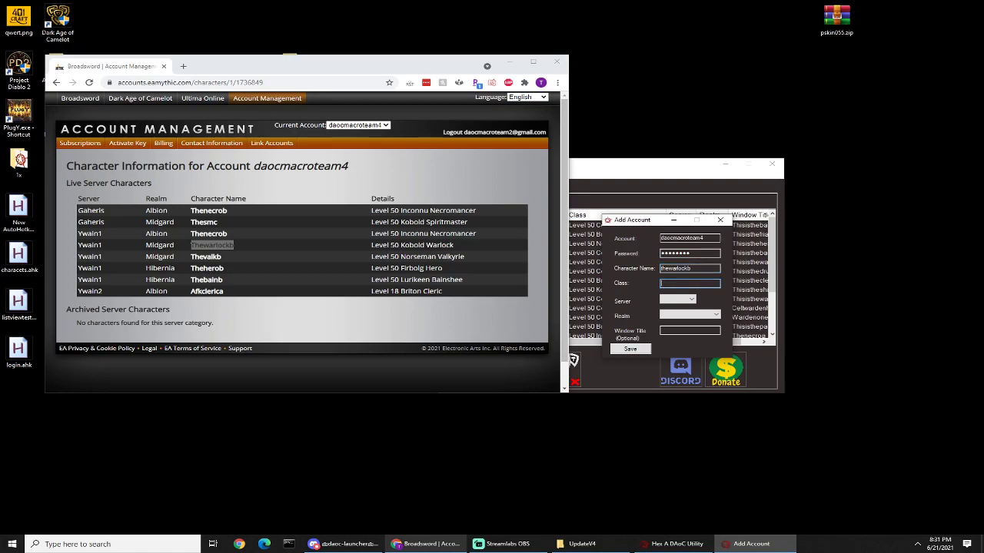
{"action": "left_click_drag", "start_coordinate": [642, 219], "coordinate": [700, 245]}
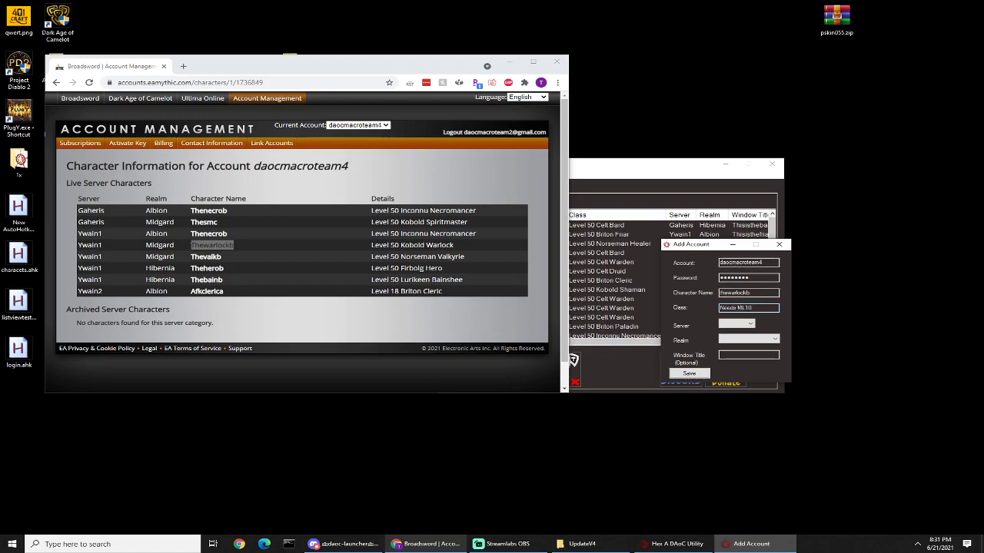
Step: Set the class to Warlock, server to Ywain1, realm to Midgard and window title to Thewarlockb, and save the new entry
{"action": "left_click_drag", "start_coordinate": [727, 308], "coordinate": [751, 308]}
{"action": "key", "text": "BackSpace"}
{"action": "key", "text": "BackSpace"}
{"action": "type", "text": "Warloc"}
{"action": "left_click", "coordinate": [737, 324]}
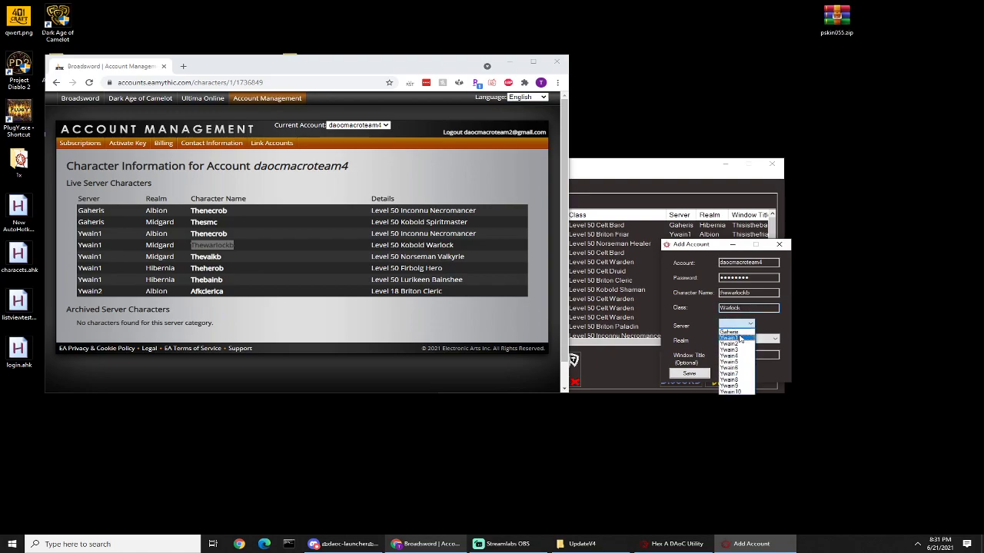
{"action": "left_click", "coordinate": [736, 338]}
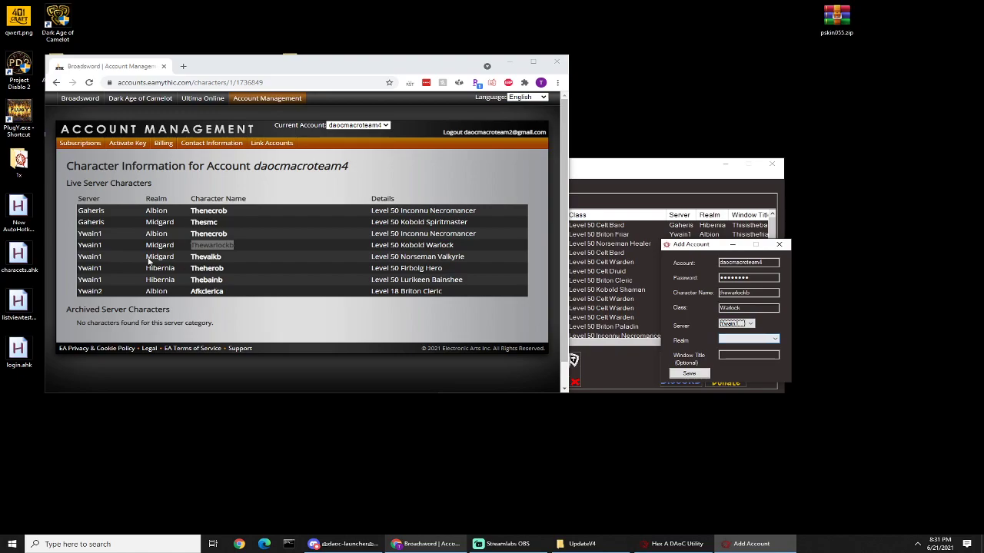
{"action": "left_click", "coordinate": [738, 339]}
{"action": "left_click", "coordinate": [736, 356]}
{"action": "left_click", "coordinate": [736, 356]}
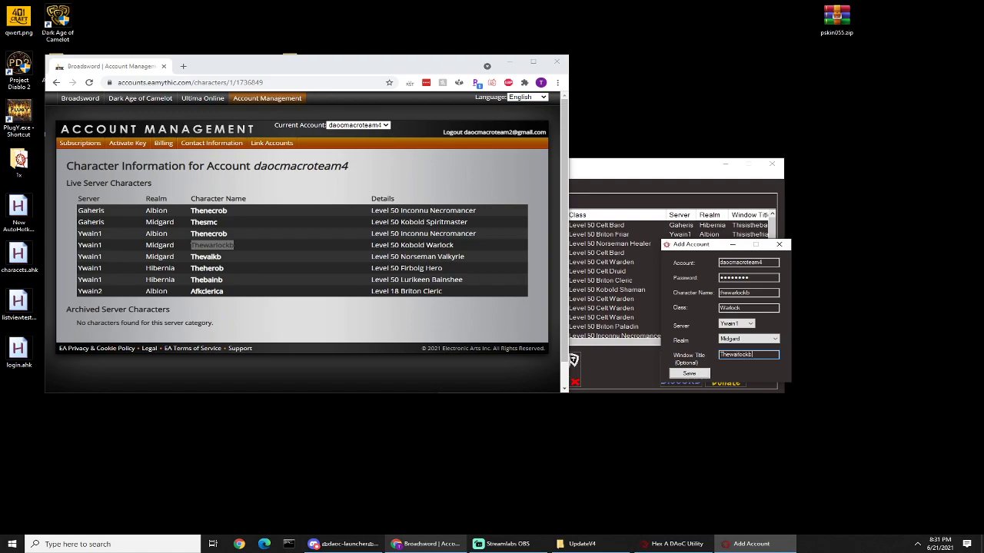
{"action": "left_click", "coordinate": [686, 376]}
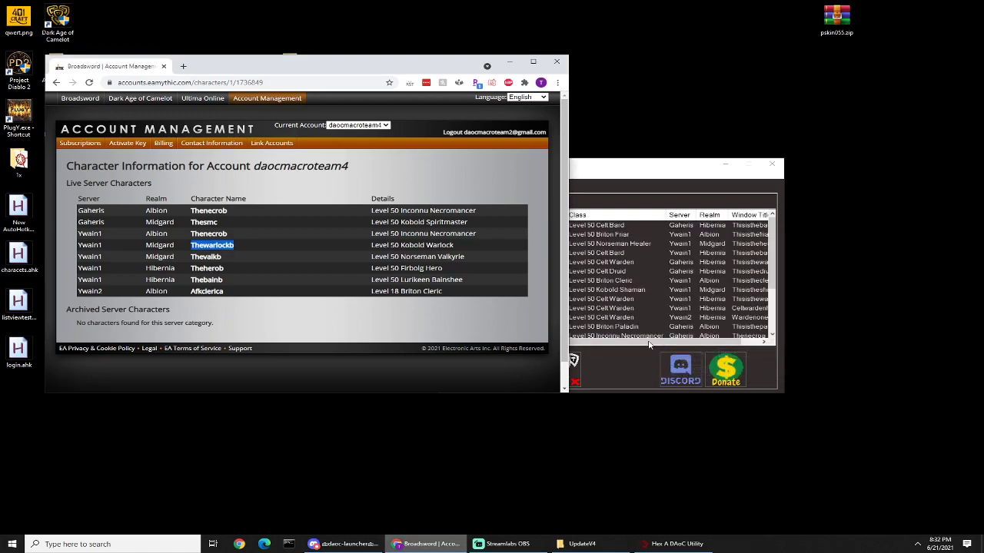
Step: Place the utility window beside the browser and sort the character list by window title in descending order
{"action": "left_click_drag", "start_coordinate": [607, 166], "coordinate": [651, 158]}
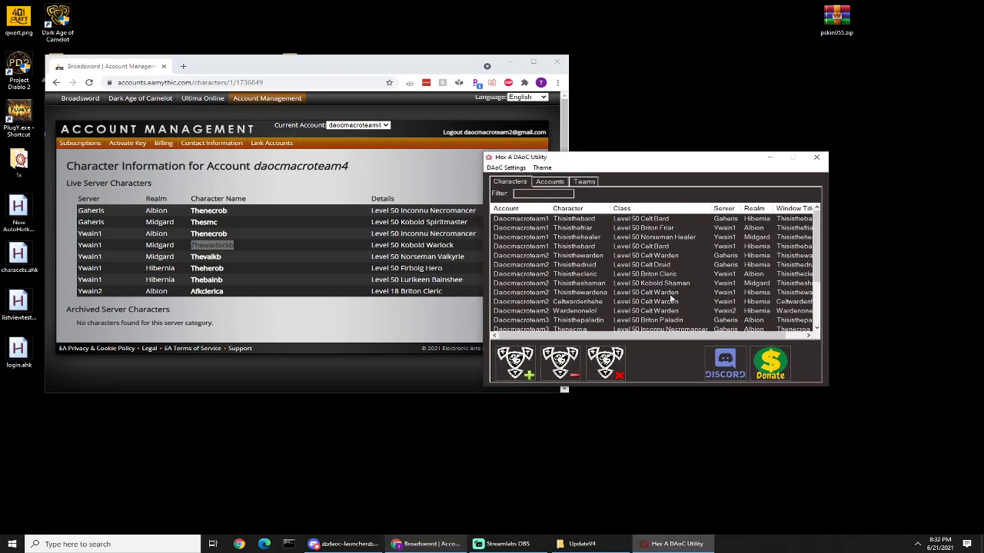
{"action": "left_click_drag", "start_coordinate": [669, 337], "coordinate": [729, 331]}
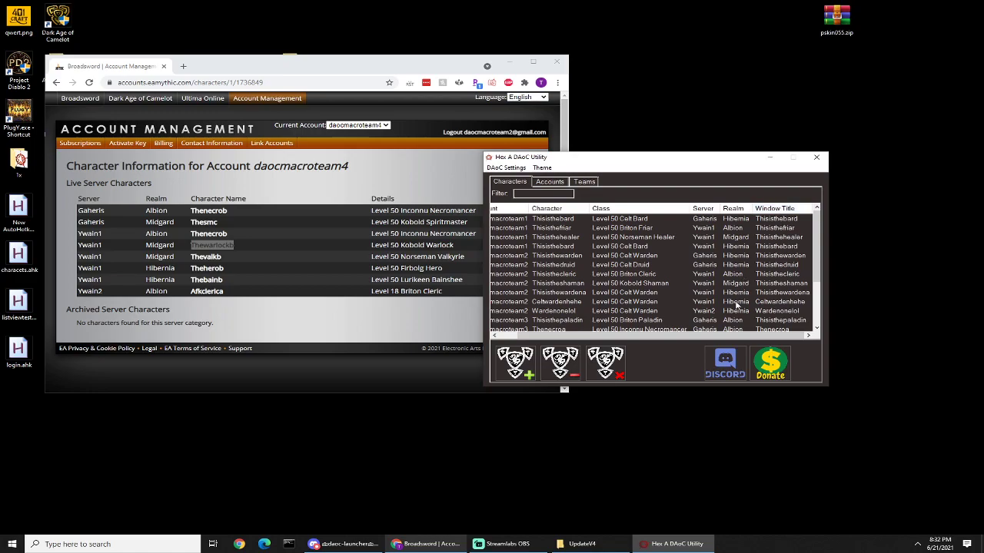
{"action": "left_click", "coordinate": [772, 210]}
{"action": "left_click", "coordinate": [774, 210]}
Step: Try clearing the window title in the Wardenonelol character's edit form, and close the form without saving
{"action": "left_click", "coordinate": [620, 219]}
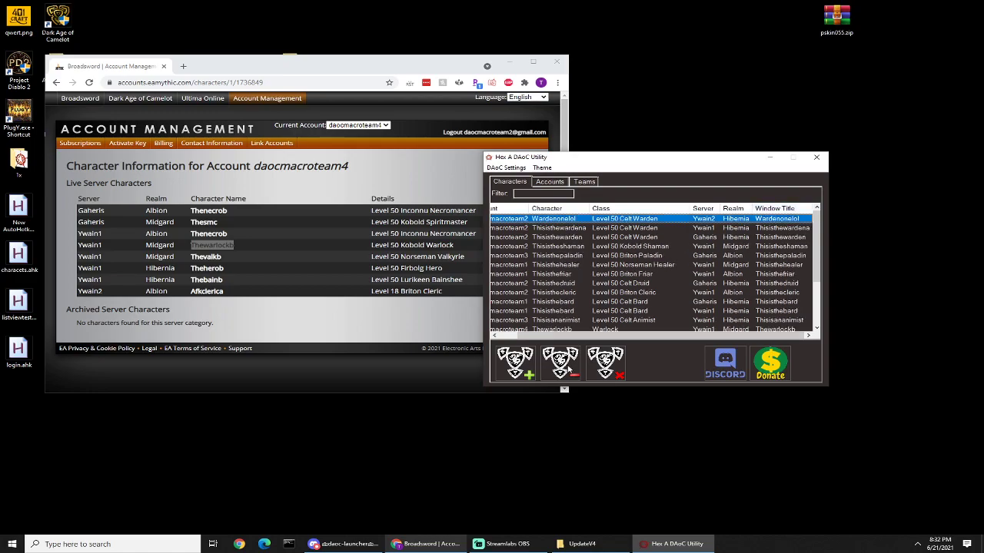
{"action": "left_click", "coordinate": [569, 369]}
{"action": "key", "text": "BackSpace"}
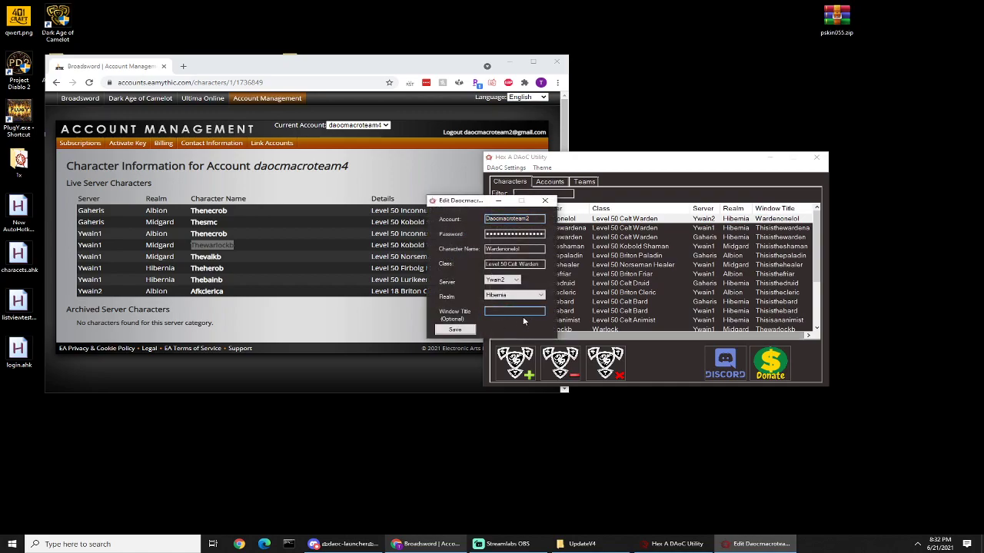
{"action": "left_click", "coordinate": [545, 201]}
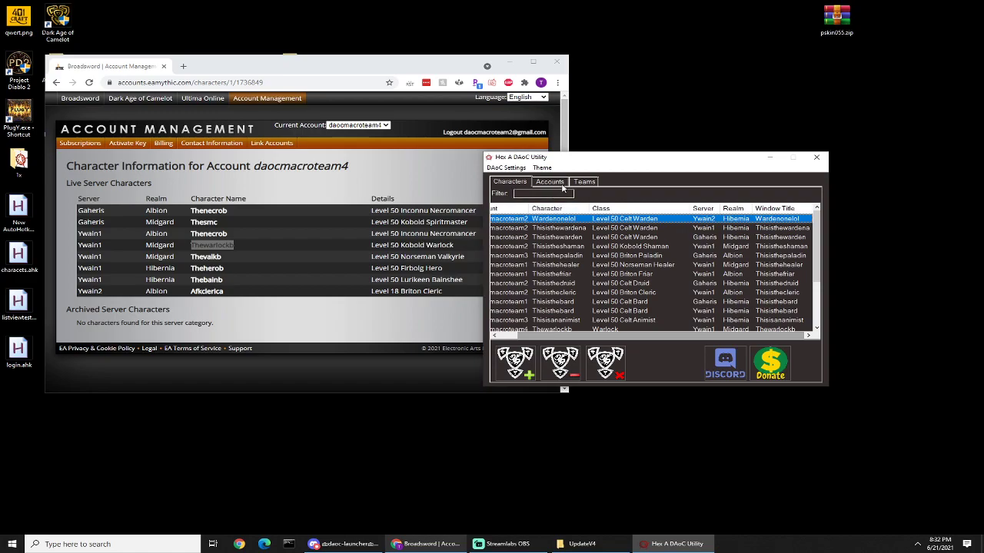
Step: Filter the character list by thenecro, and clear the filter to show all characters again
{"action": "left_click", "coordinate": [590, 329]}
{"action": "left_click_drag", "start_coordinate": [574, 336], "coordinate": [553, 337]}
{"action": "scroll", "coordinate": [641, 302], "scroll_direction": "up", "scroll_amount": 1}
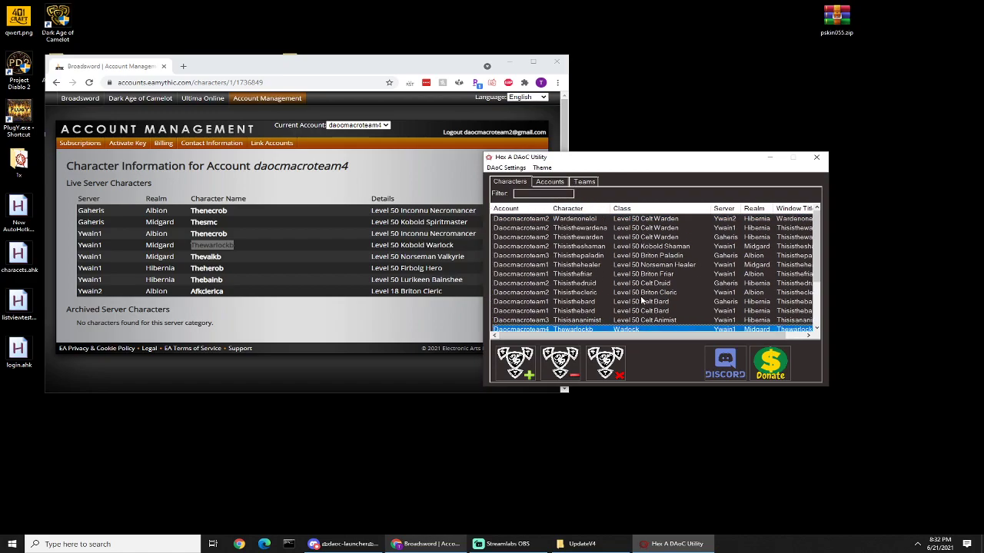
{"action": "left_click", "coordinate": [533, 195]}
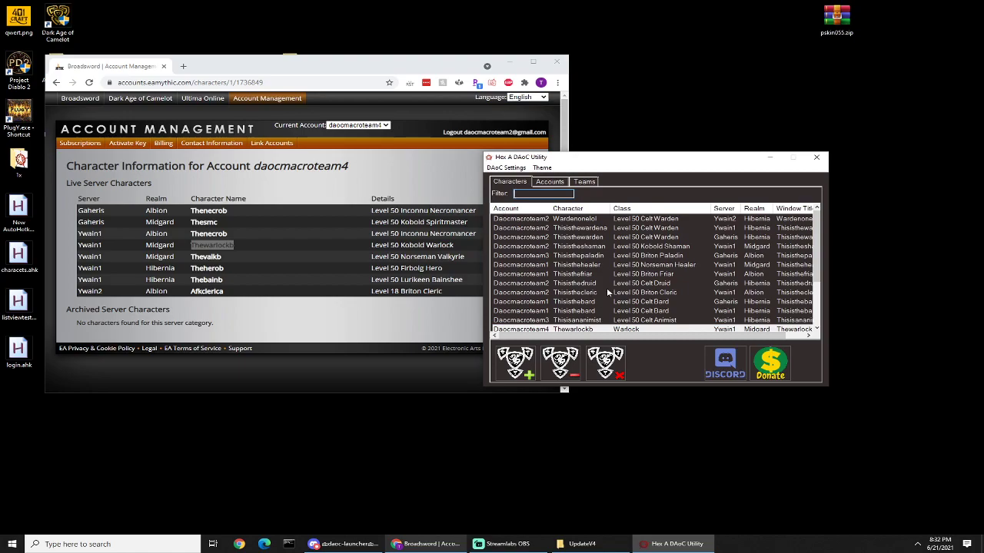
{"action": "scroll", "coordinate": [619, 297], "scroll_direction": "down", "scroll_amount": 3}
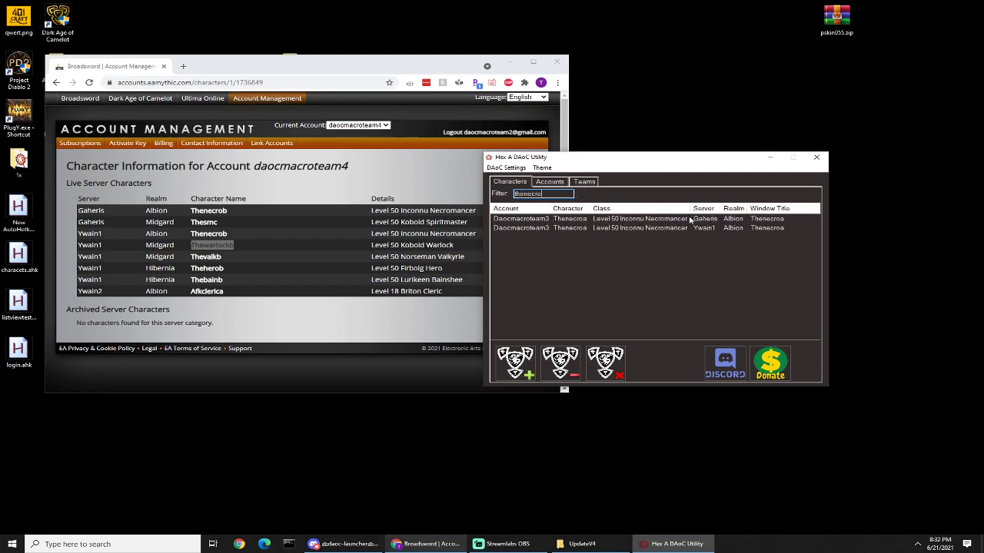
{"action": "key", "text": "ctrl+a"}
{"action": "key", "text": "BackSpace"}
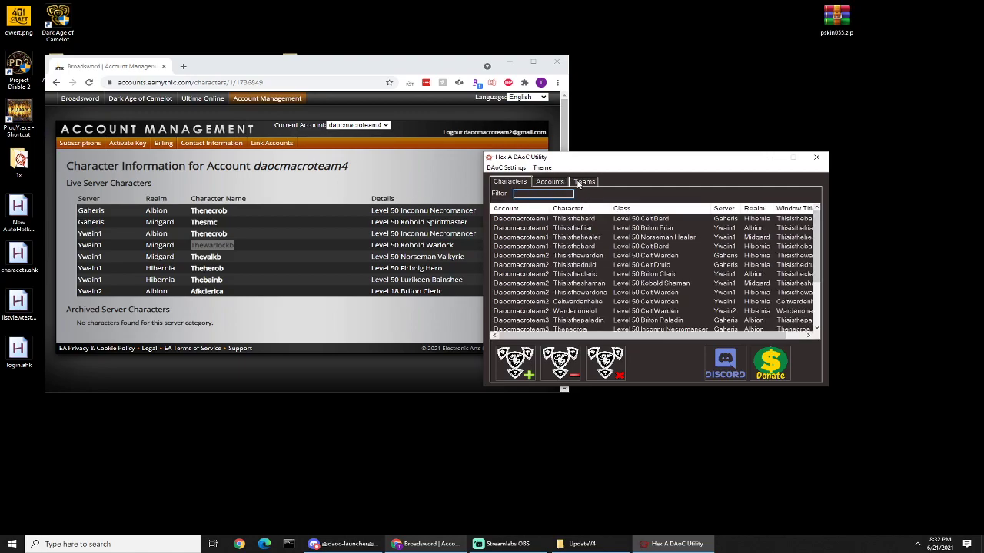
Step: Examine the edit, delete and launch options available for the Thisisthebard character on Gaheris
{"action": "right_click", "coordinate": [565, 223]}
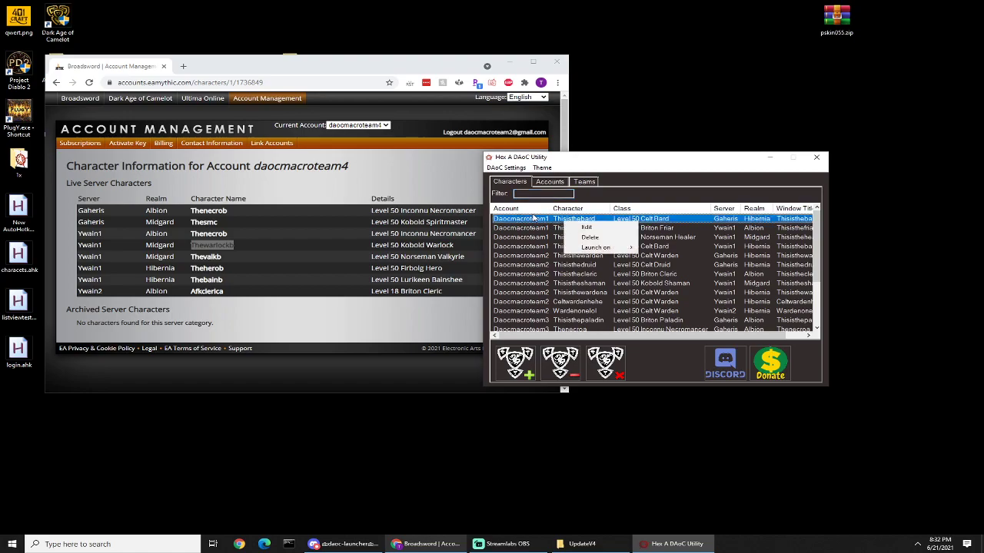
{"action": "left_click", "coordinate": [591, 224]}
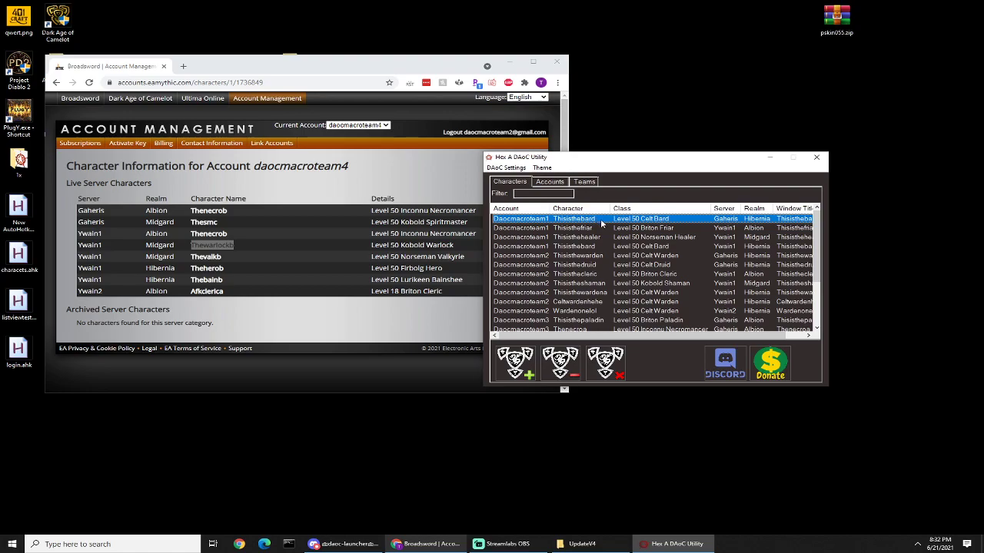
{"action": "right_click", "coordinate": [602, 223]}
{"action": "mouse_move", "coordinate": [635, 246]}
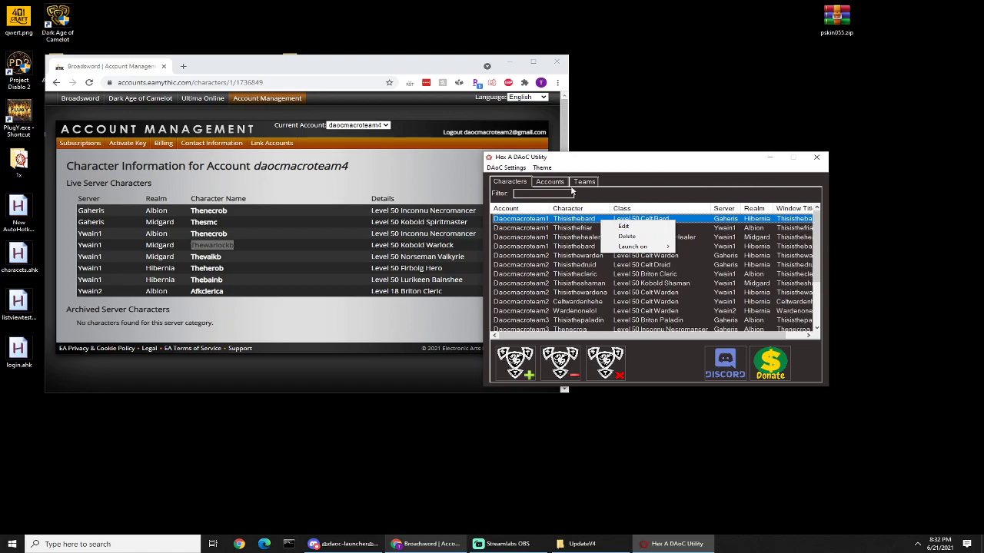
Step: Compare the Accounts list with the Characters list, ending on the character list
{"action": "left_click", "coordinate": [539, 183]}
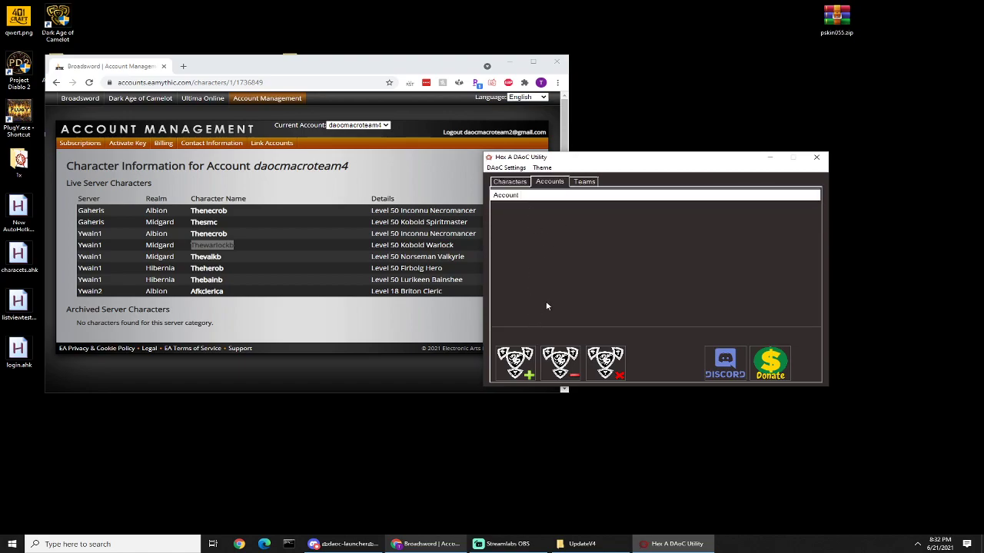
{"action": "left_click", "coordinate": [521, 181]}
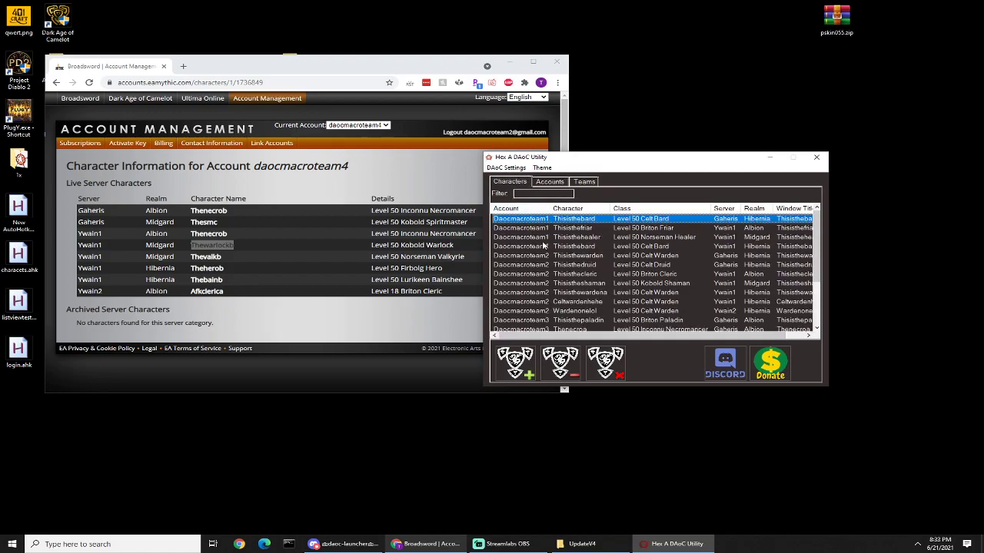
{"action": "left_click", "coordinate": [560, 183]}
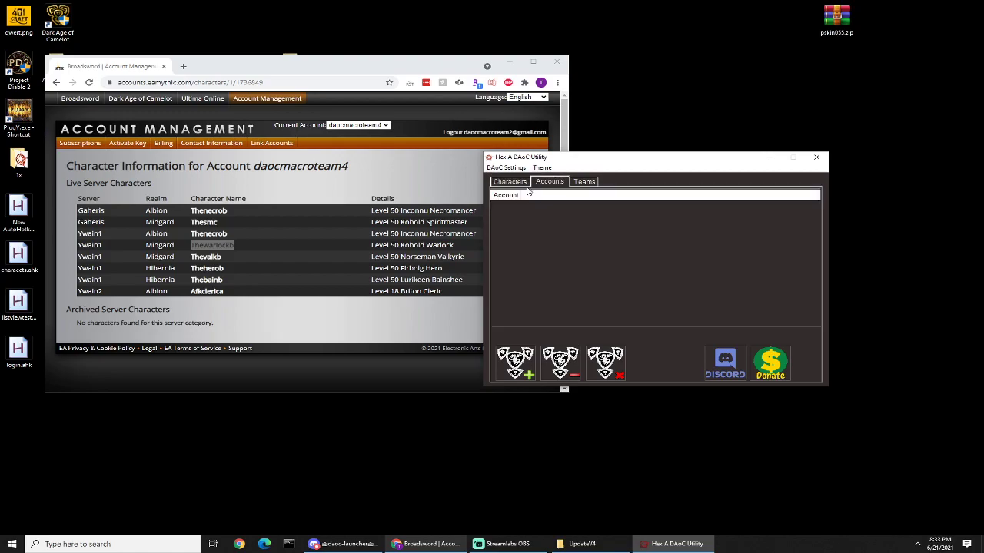
{"action": "left_click", "coordinate": [511, 182]}
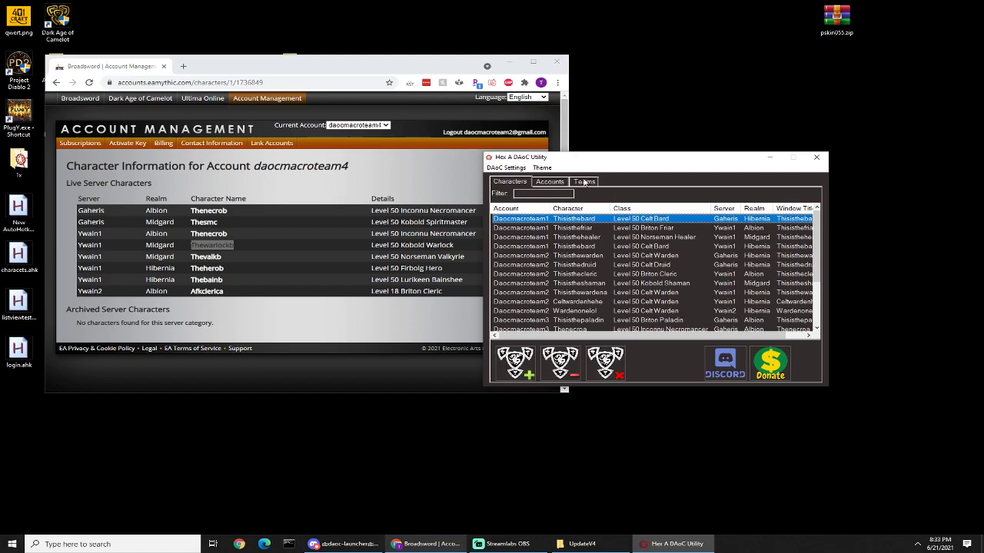
Step: Start a new team named Mid Casters, filter the characters by thisisthehe and add Thisisthehealer as a member
{"action": "left_click", "coordinate": [585, 183]}
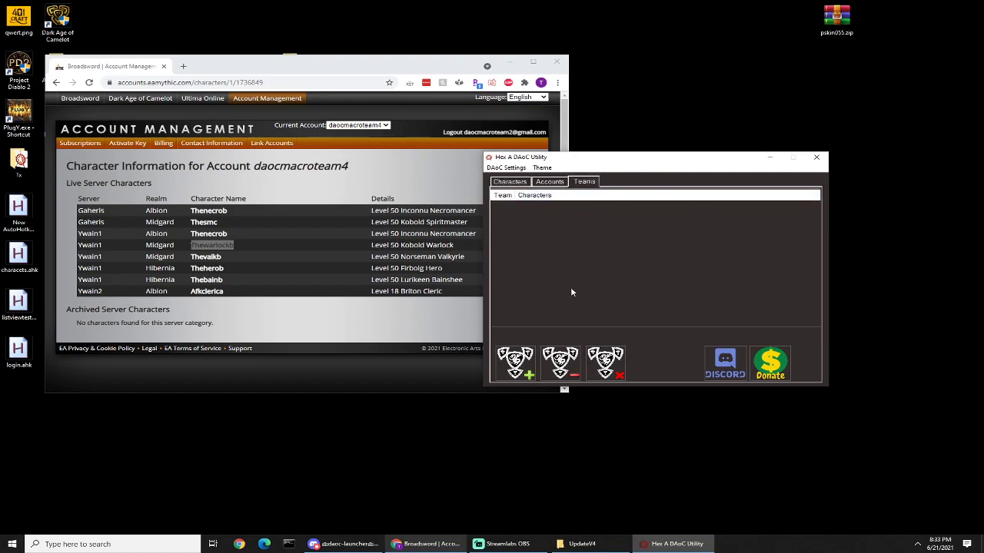
{"action": "left_click", "coordinate": [518, 368]}
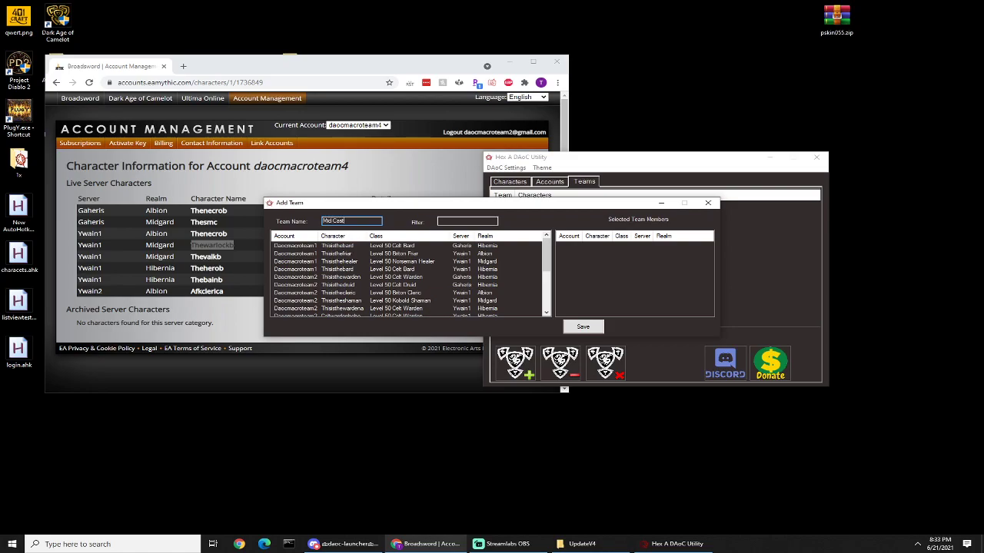
{"action": "left_click", "coordinate": [457, 220]}
{"action": "type", "text": "thisisthehe"}
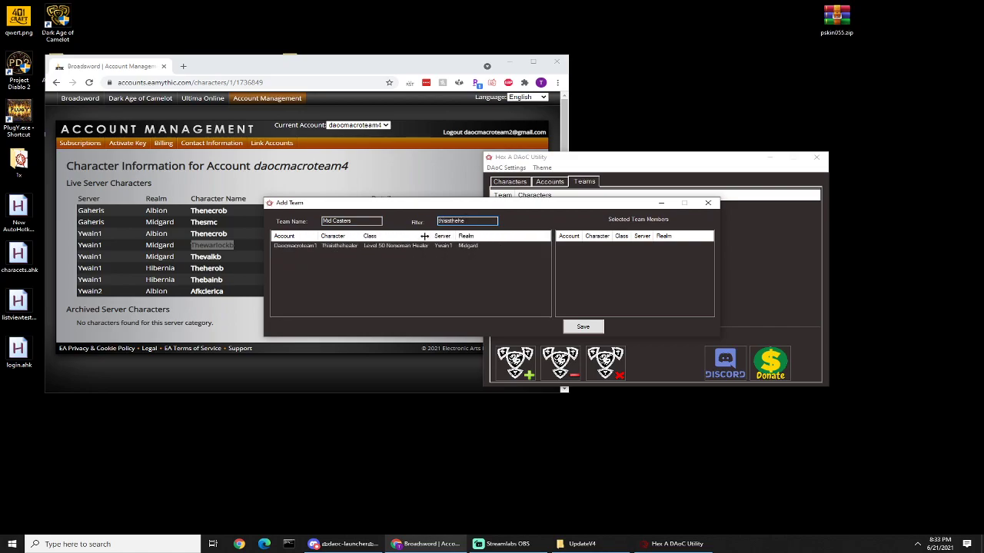
{"action": "left_click_drag", "start_coordinate": [347, 249], "coordinate": [653, 263]}
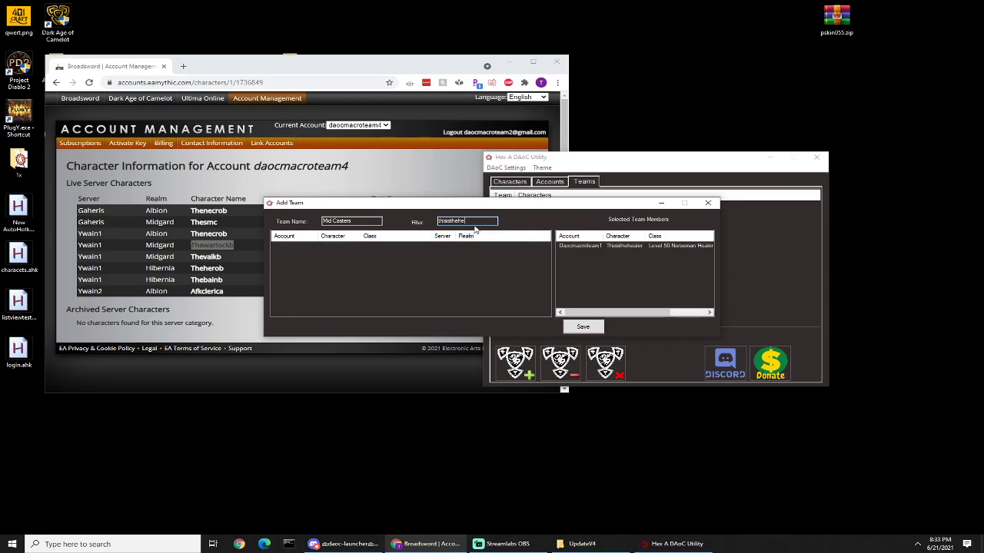
Step: Filter the available characters by thisistheshaman and add Thisistheshaman to the team
{"action": "type", "text": "s"}
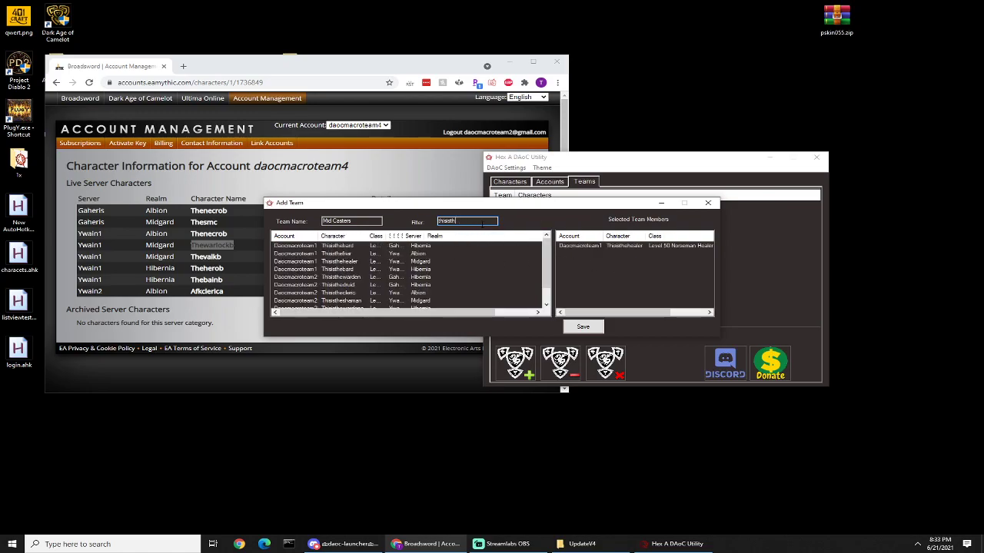
{"action": "type", "text": "haman"}
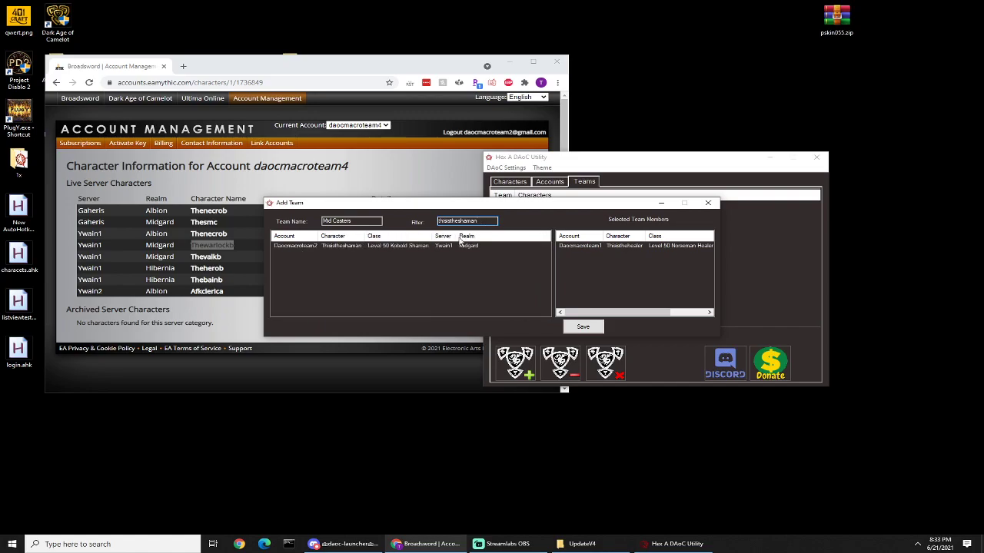
{"action": "left_click_drag", "start_coordinate": [621, 256], "coordinate": [622, 256]}
Step: Filter by thewarlock and add Thewarlocka and Thewarlockb to the team, removing Thewarlockb once and adding it back
{"action": "left_click_drag", "start_coordinate": [489, 221], "coordinate": [285, 197]}
{"action": "type", "text": "thewarlock"}
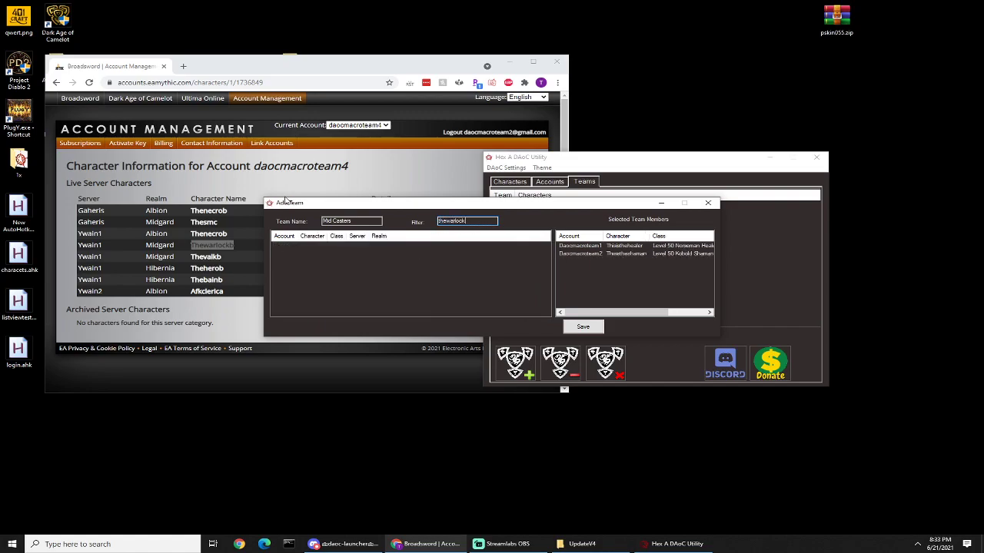
{"action": "double_click", "coordinate": [345, 246]}
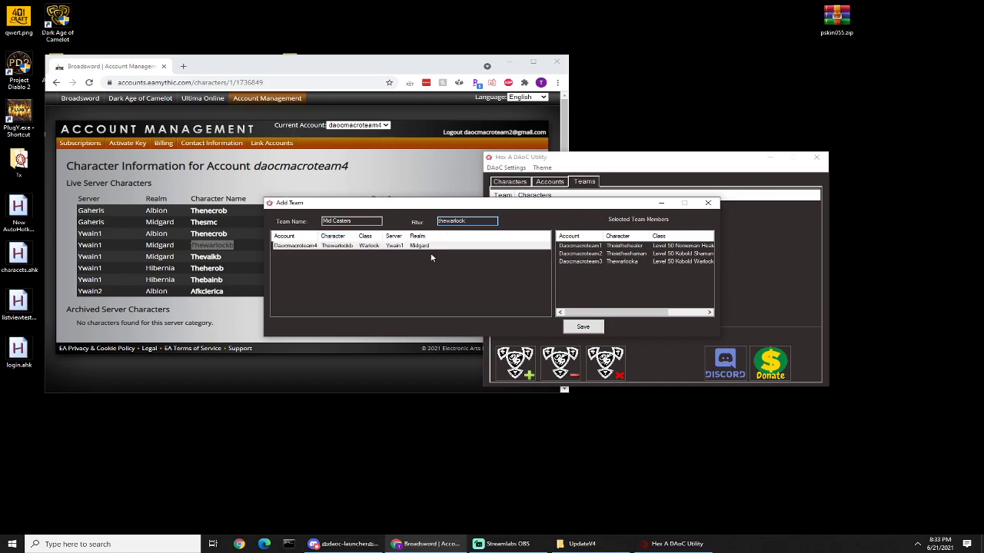
{"action": "left_click_drag", "start_coordinate": [345, 246], "coordinate": [636, 279]}
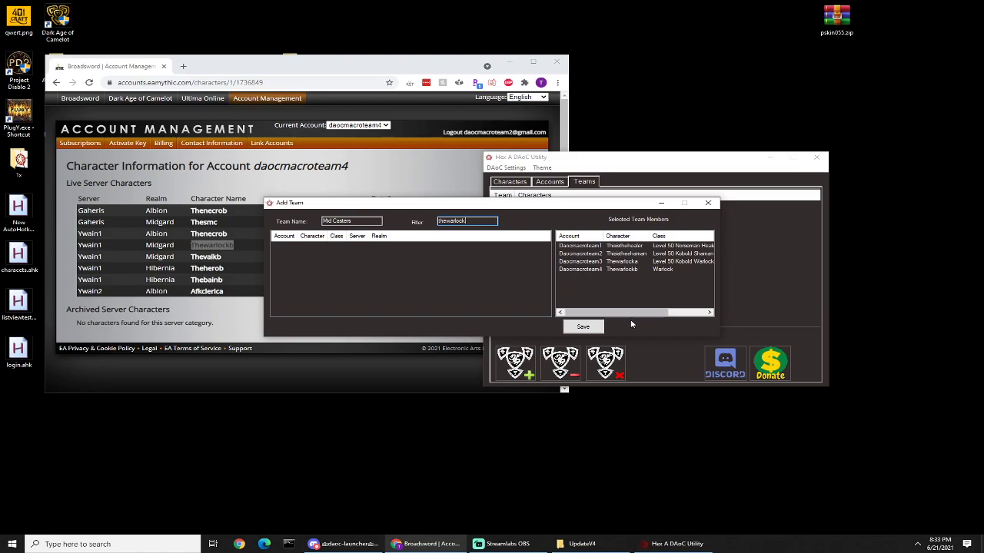
{"action": "left_click_drag", "start_coordinate": [587, 271], "coordinate": [380, 267]}
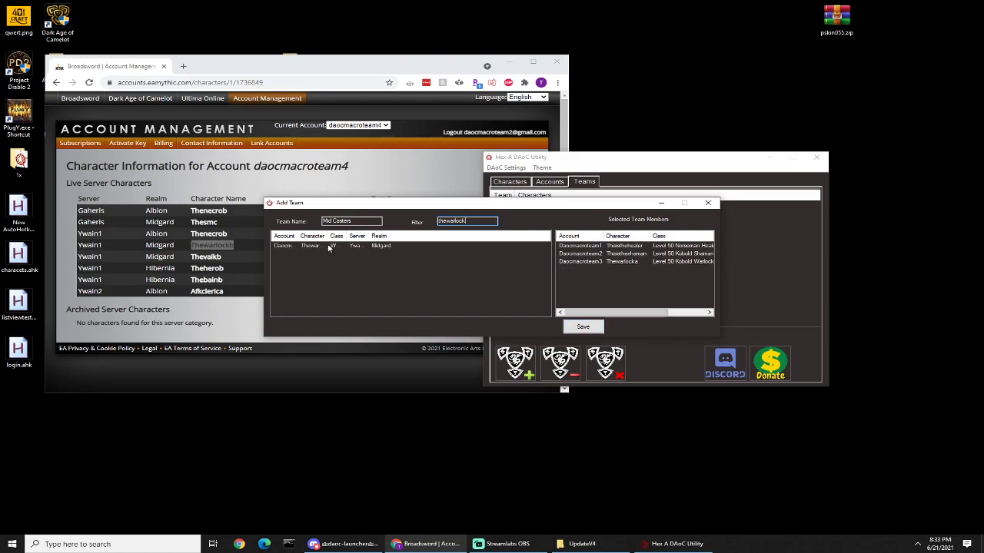
{"action": "left_click_drag", "start_coordinate": [312, 244], "coordinate": [576, 266]}
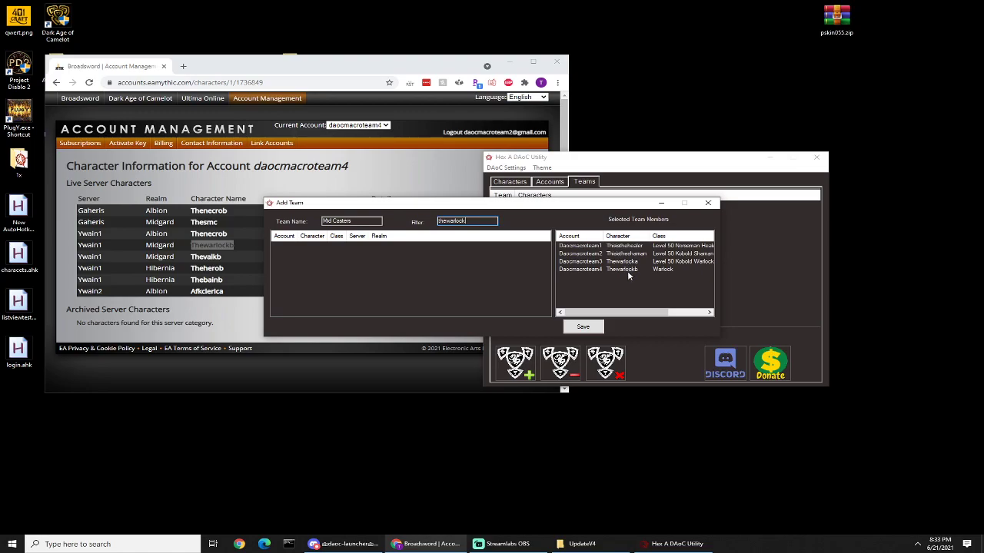
Step: Save the Mid Casters team and launch all of its characters from the team list
{"action": "left_click", "coordinate": [579, 329]}
{"action": "left_click", "coordinate": [648, 283]}
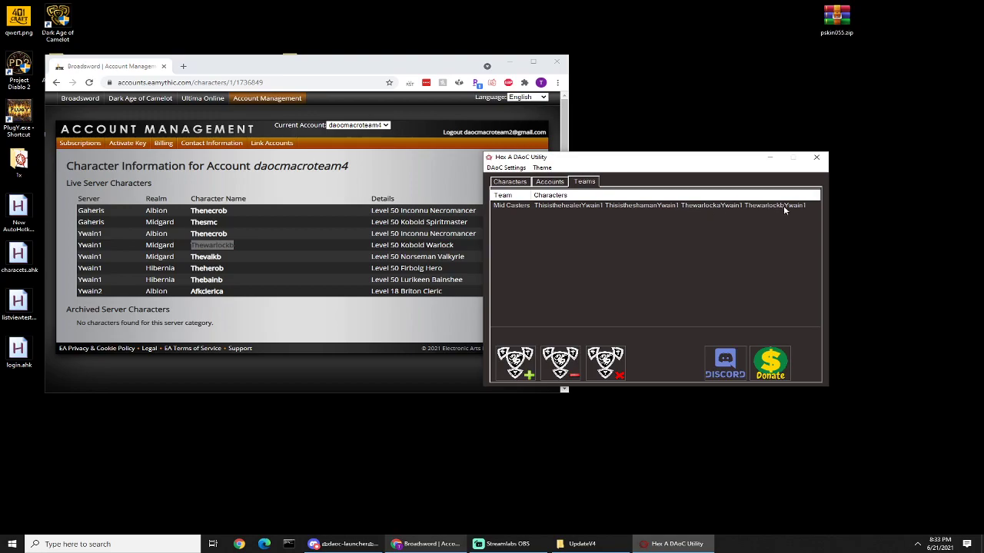
{"action": "left_click", "coordinate": [594, 205]}
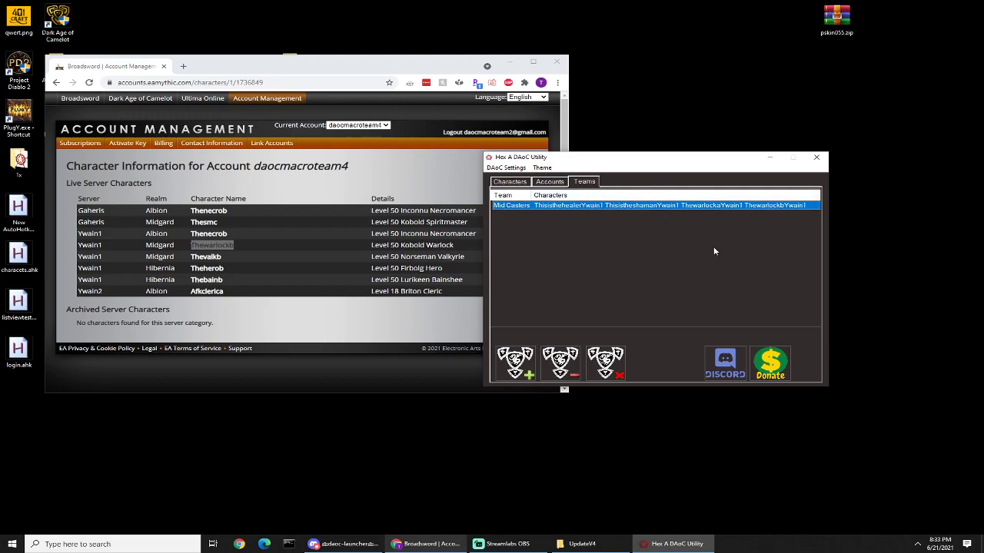
{"action": "double_click", "coordinate": [598, 206]}
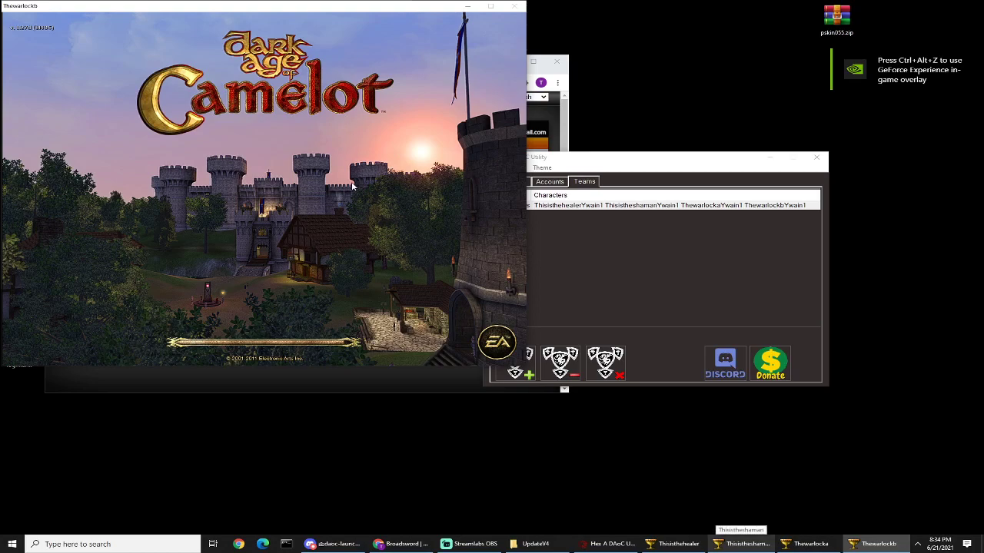
Step: Spread the Thisisthehealer, Thisistheshaman and Thewarlocka game windows across the desktop, leaving Thewarlockb's window in its place
{"action": "left_click", "coordinate": [682, 544]}
{"action": "left_click_drag", "start_coordinate": [184, 5], "coordinate": [631, 19]}
{"action": "left_click", "coordinate": [747, 545]}
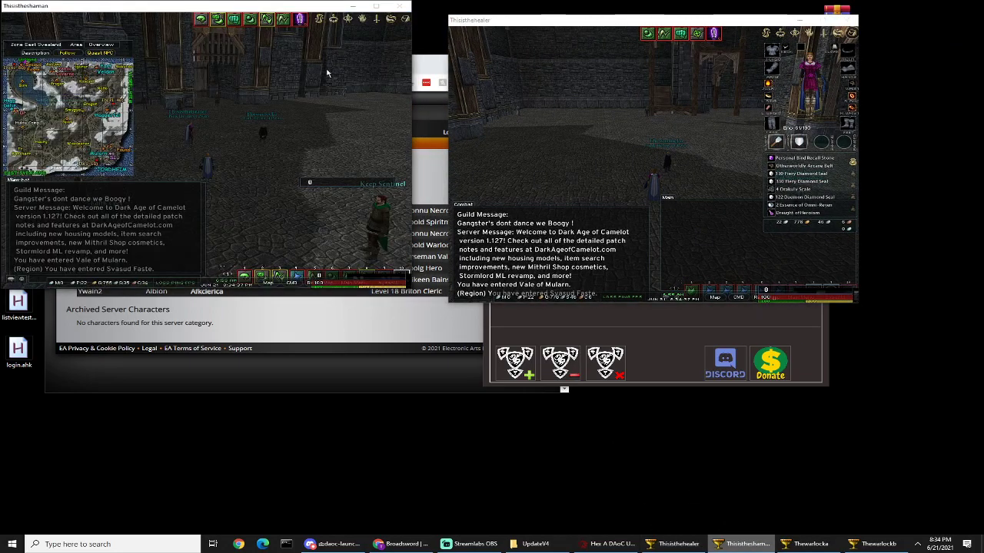
{"action": "left_click_drag", "start_coordinate": [200, 6], "coordinate": [216, 238]}
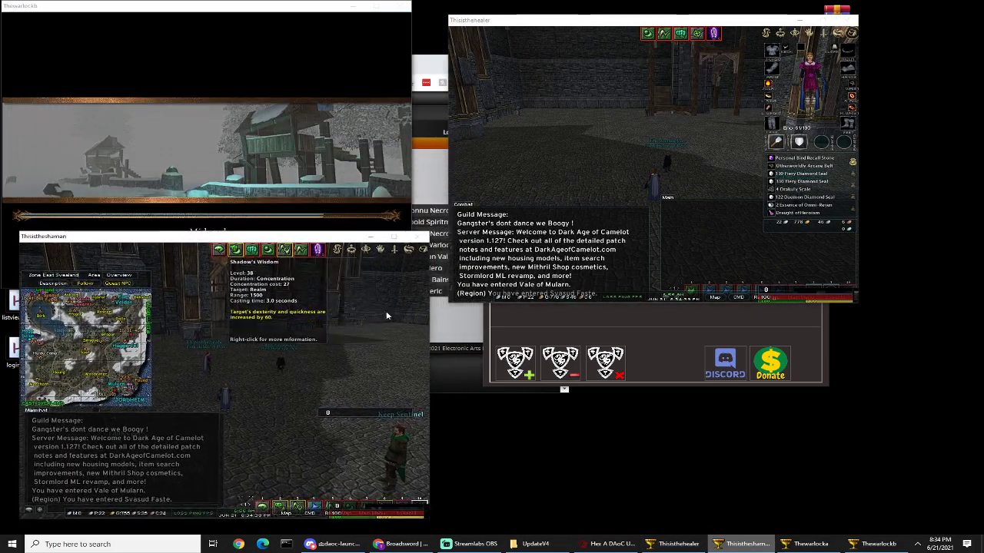
{"action": "left_click", "coordinate": [810, 545]}
{"action": "left_click_drag", "start_coordinate": [181, 6], "coordinate": [643, 253]}
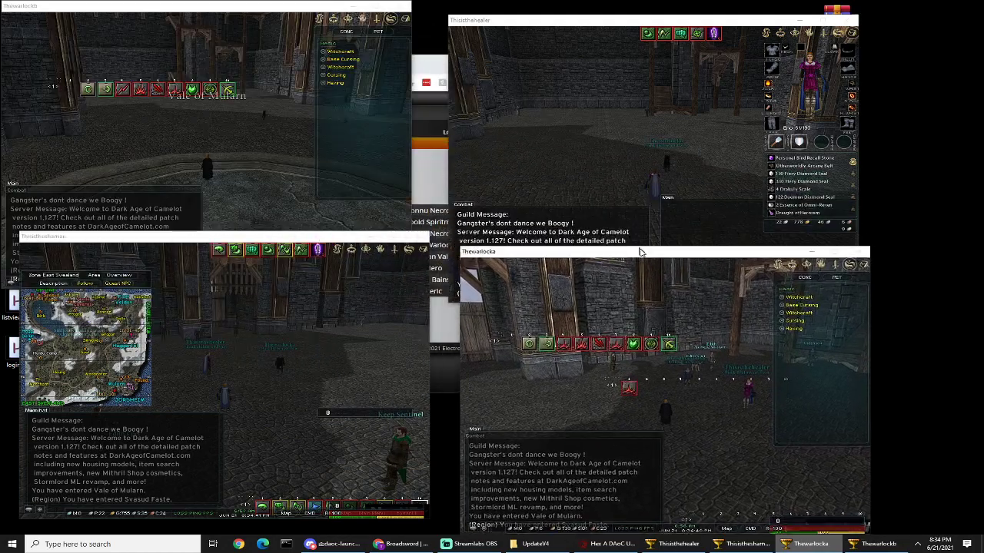
Step: Switch to the Thewarlockb game window and walk the character over to the other team members
{"action": "left_click", "coordinate": [875, 544]}
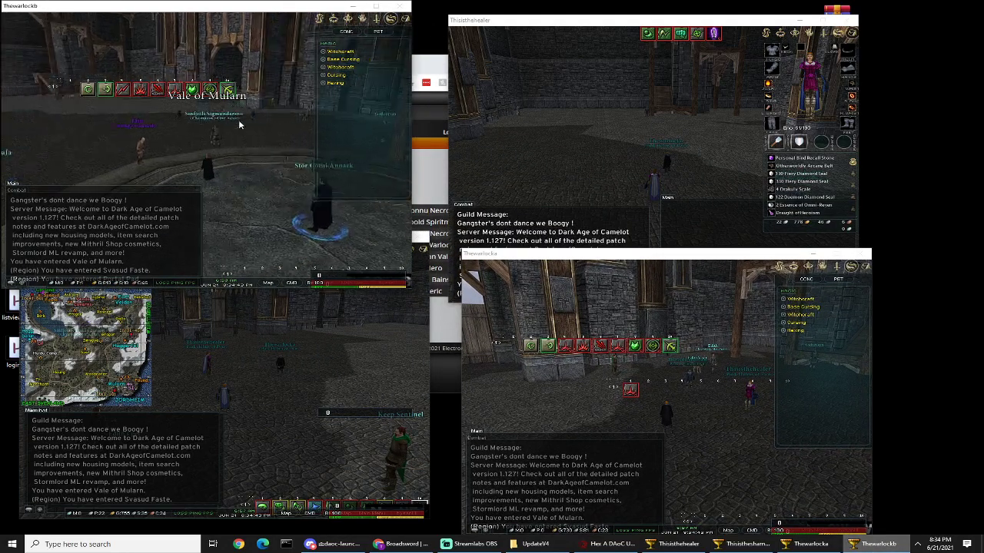
{"action": "key", "text": "w"}
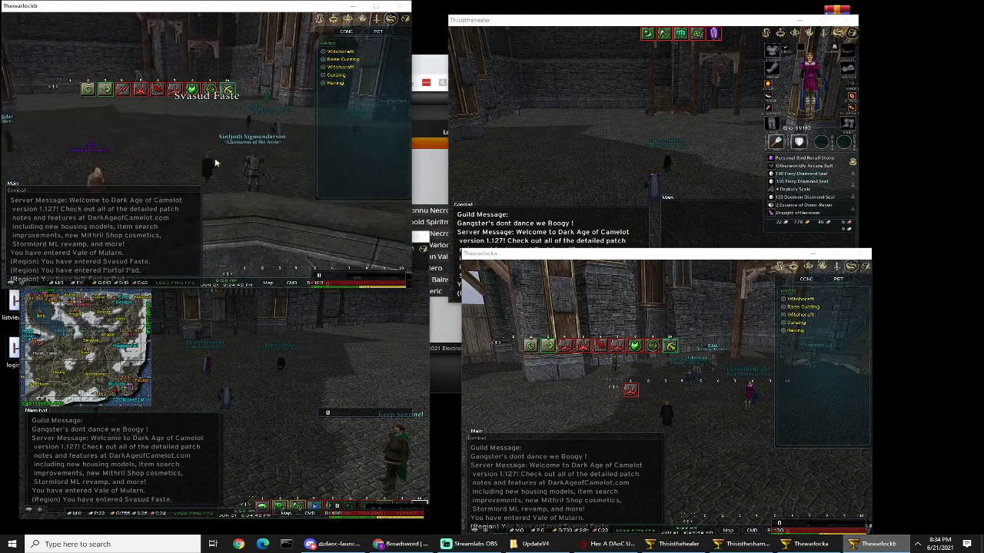
{"action": "key", "text": "d"}
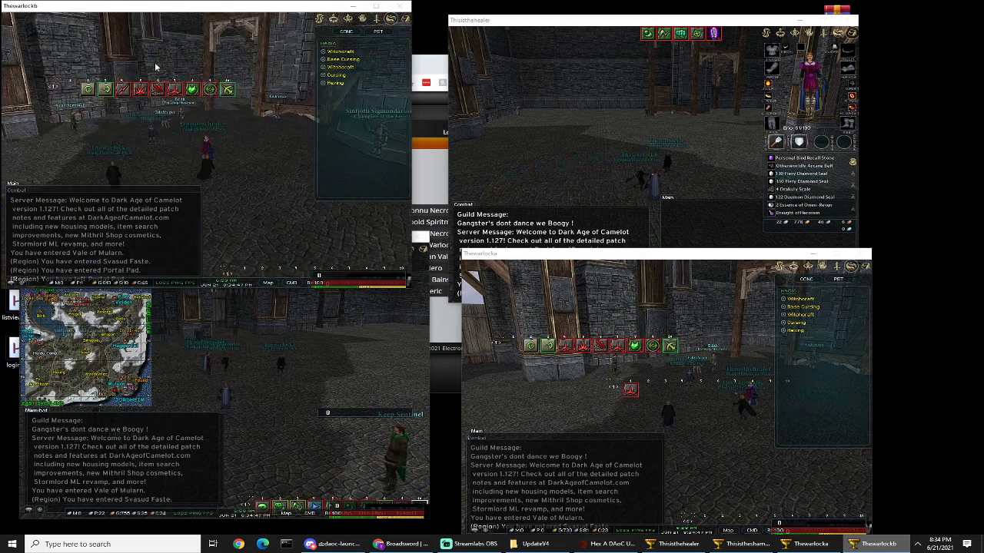
{"action": "key", "text": "a"}
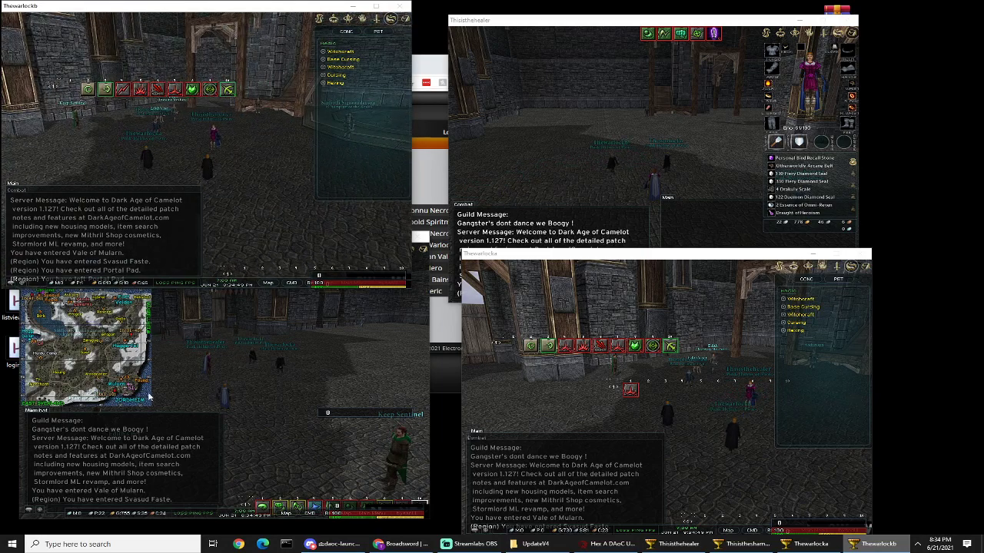
Step: Return to Hex A DAoC Utility and look over the DAoC Settings options without choosing one
{"action": "left_click", "coordinate": [607, 544]}
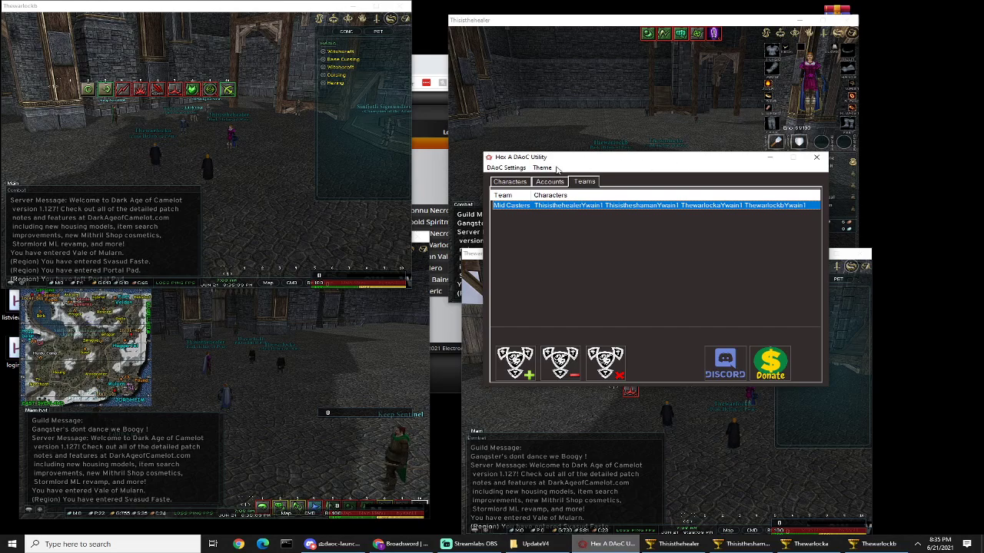
{"action": "left_click", "coordinate": [512, 168]}
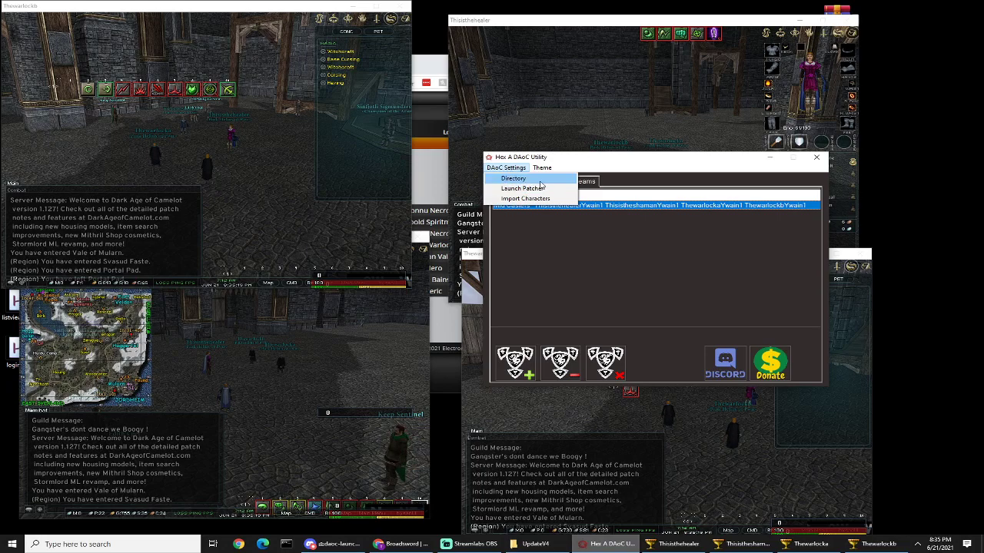
{"action": "left_click", "coordinate": [680, 326]}
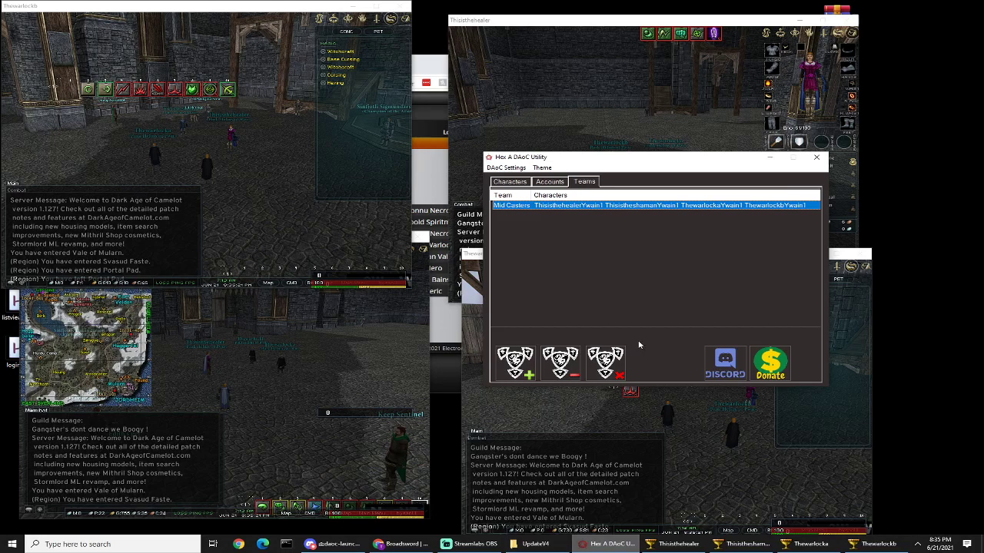